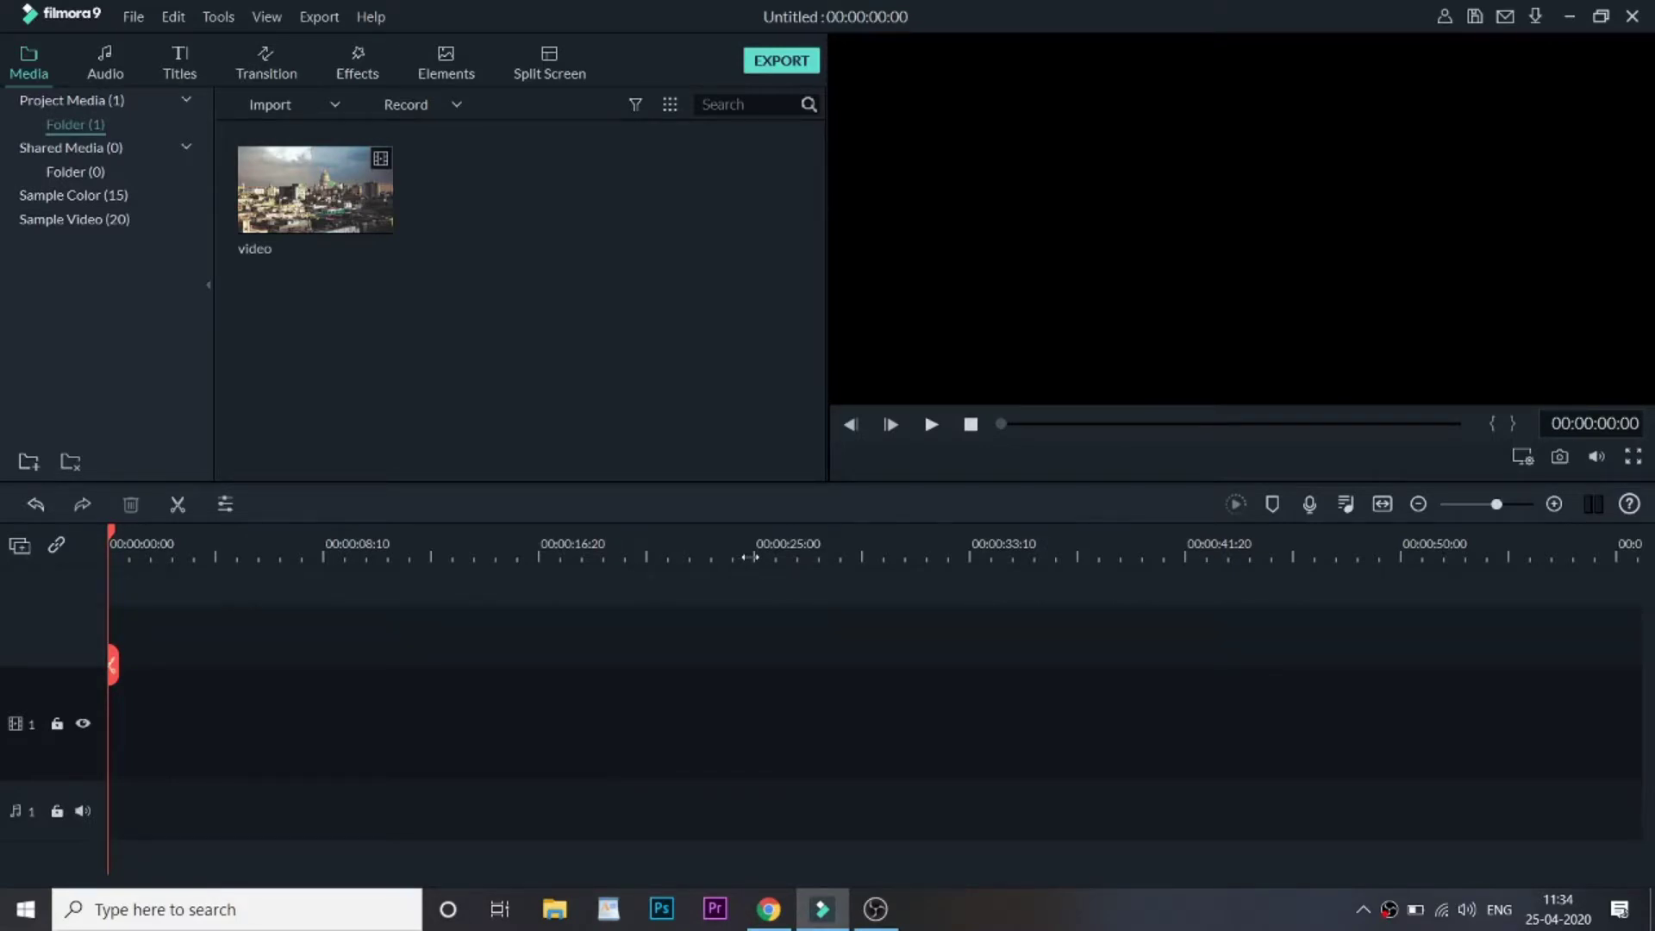
Step: Move the playhead to about 24 seconds, then back to about 19 seconds
left_click(751, 557)
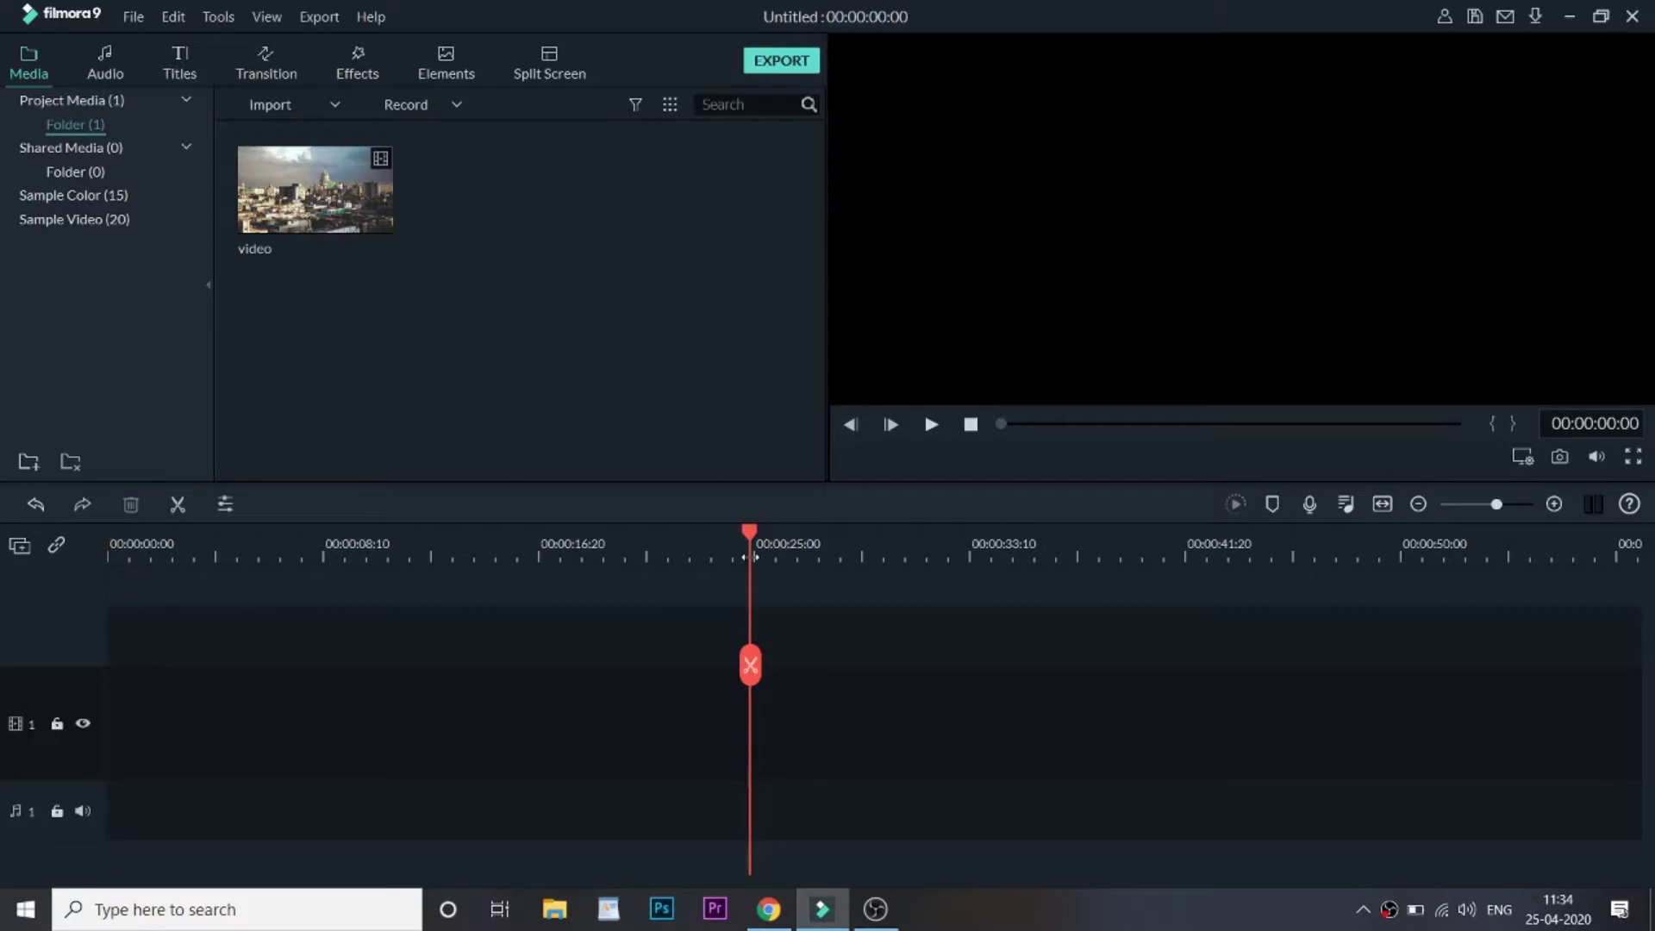
left_click(638, 531)
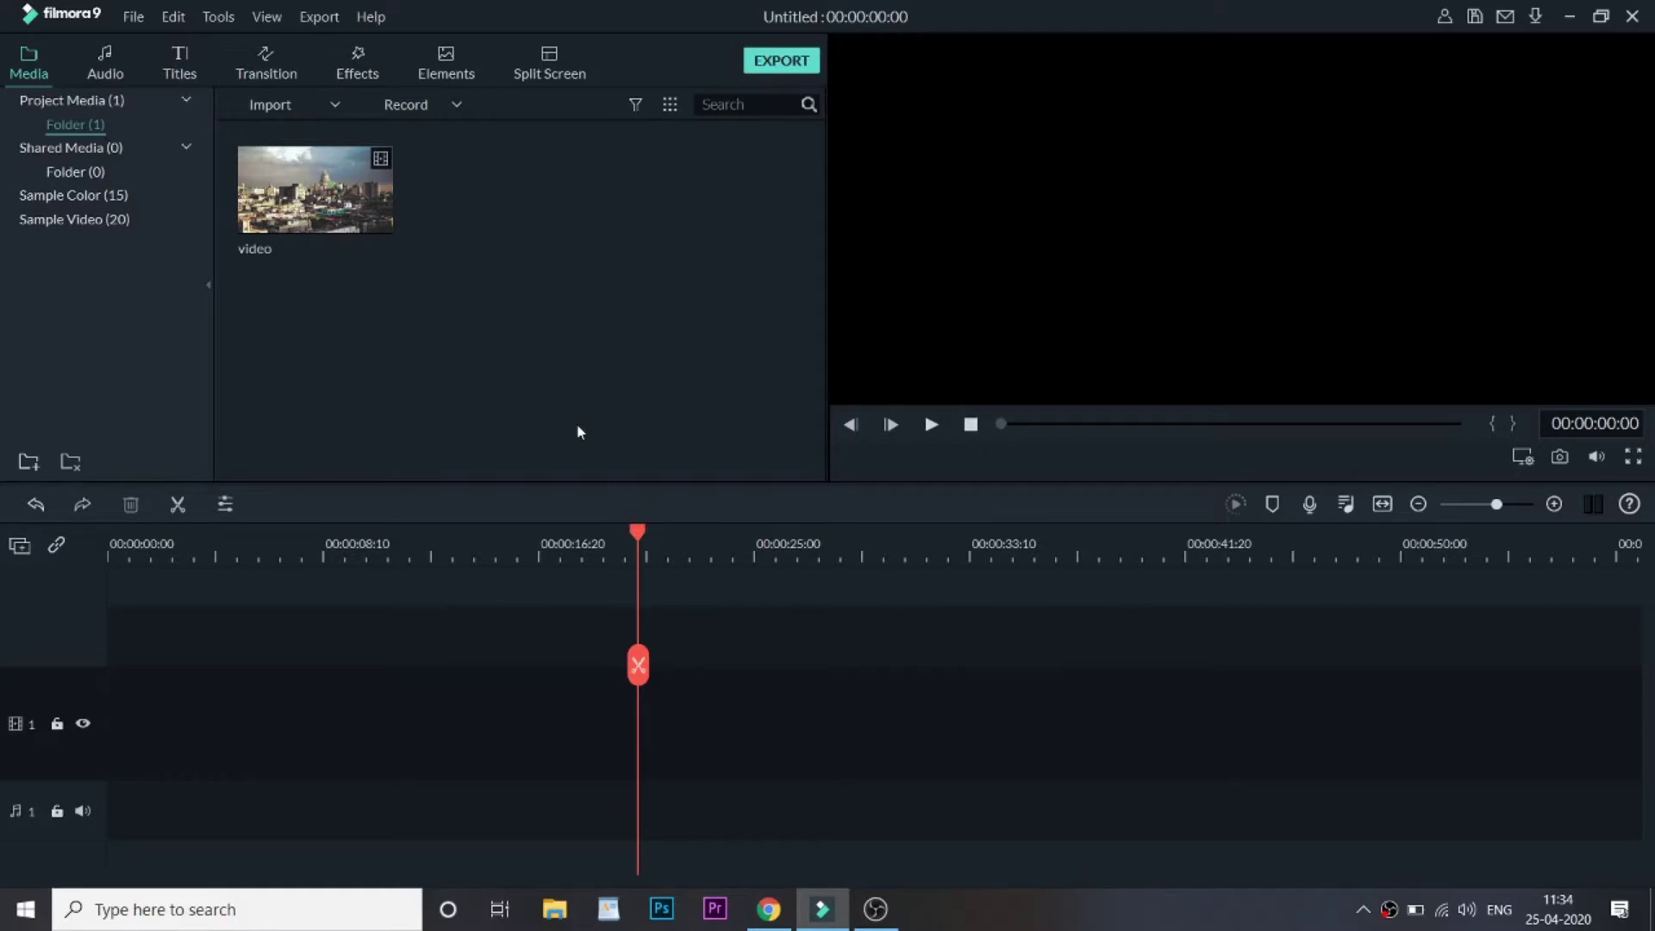
Step: Drop the city video onto track 1, match the project to 1920 x 1080 30fps, and rewind the playhead
left_click_drag(312, 188, 90, 740)
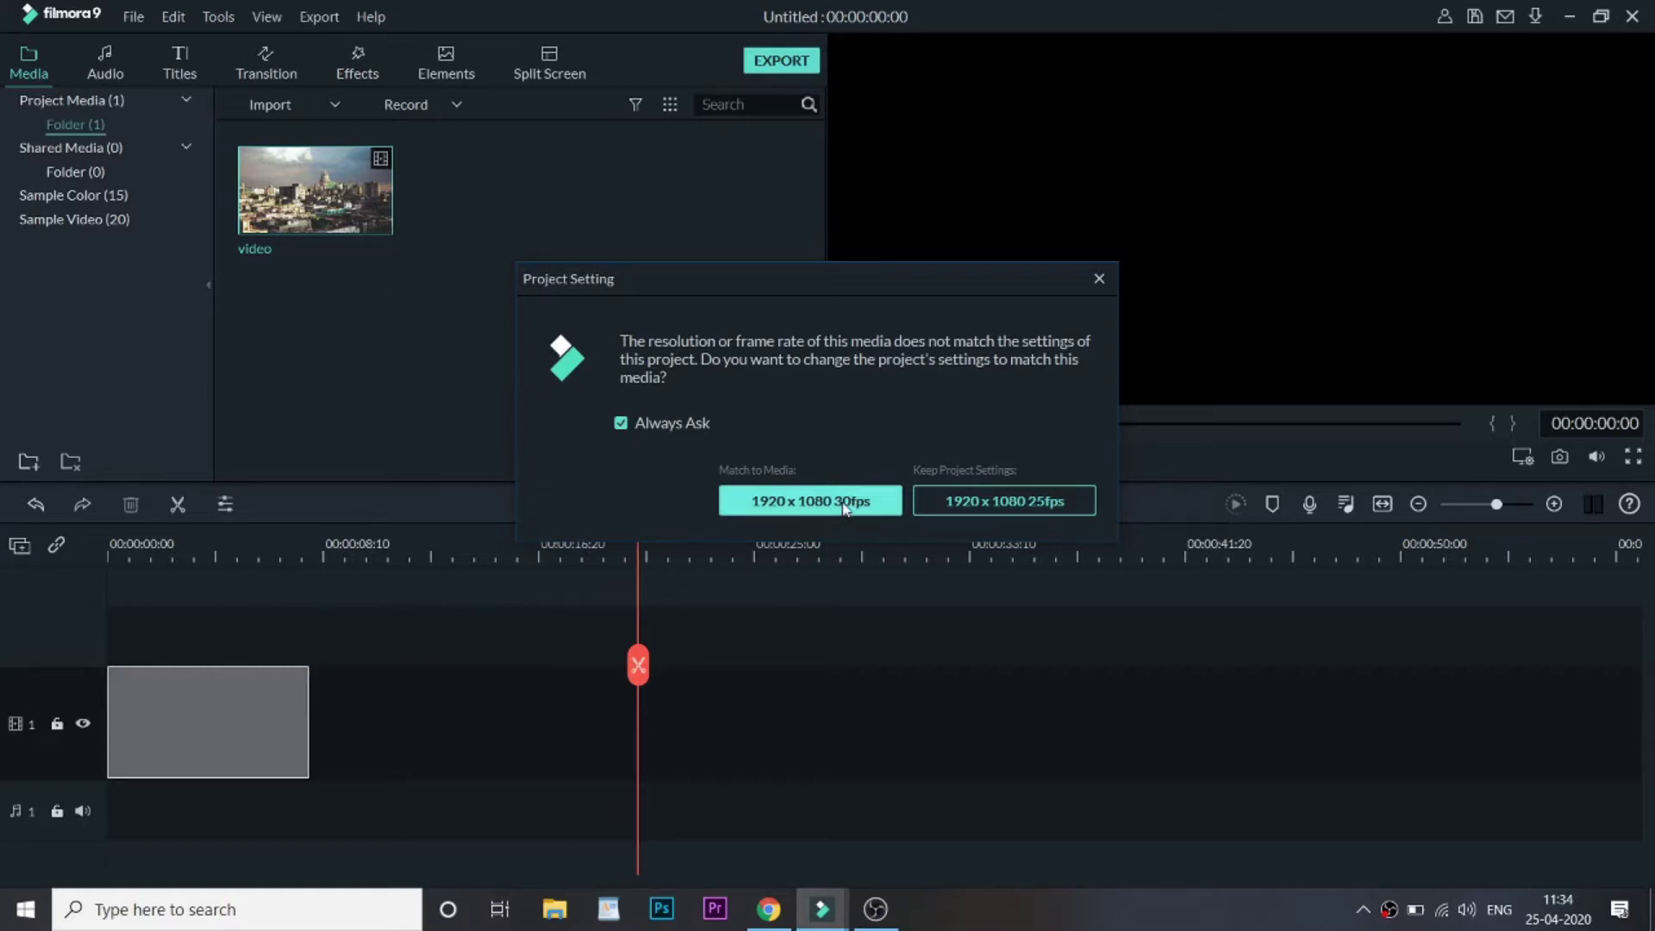
left_click(872, 511)
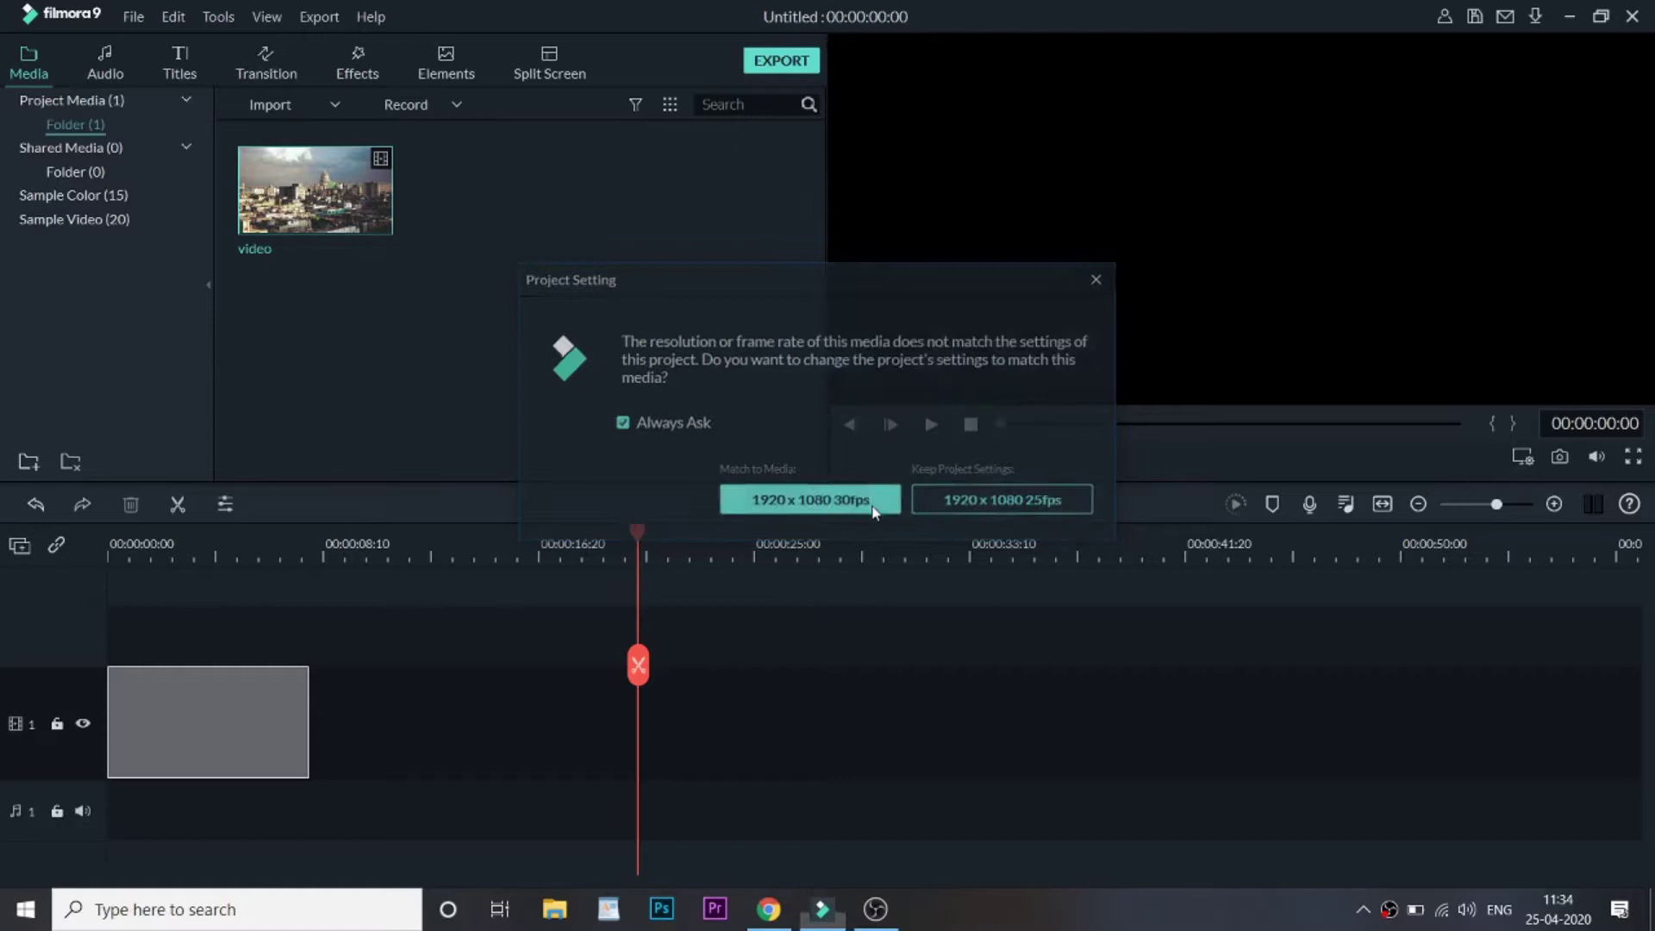
left_click(135, 559)
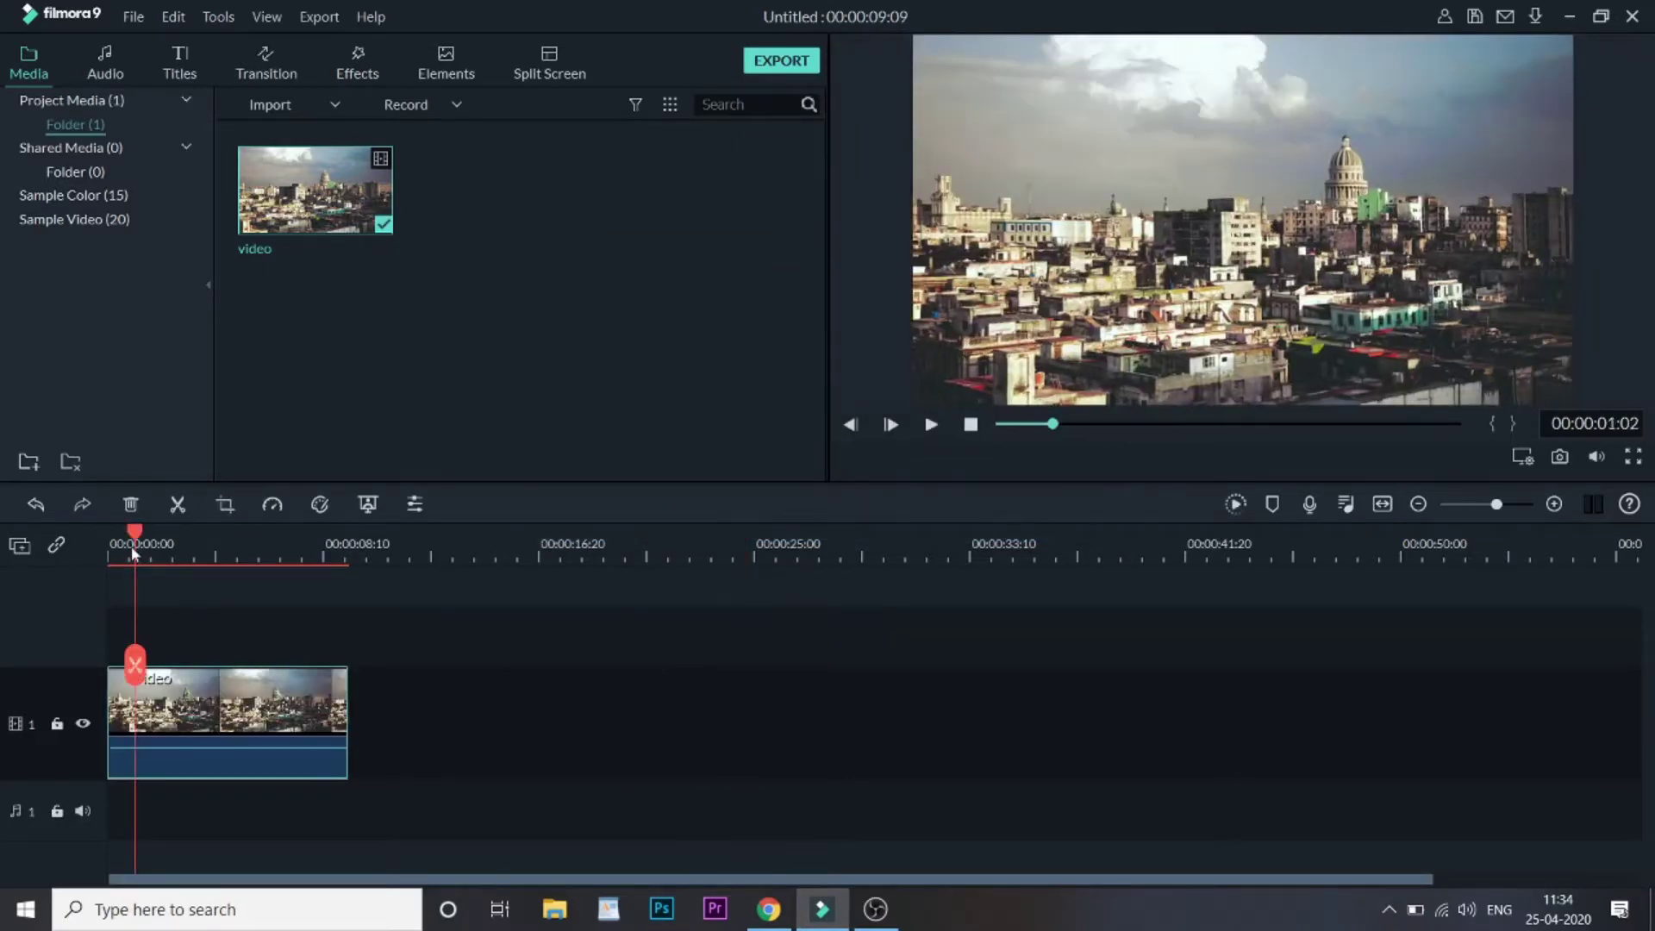
left_click_drag(136, 531, 89, 525)
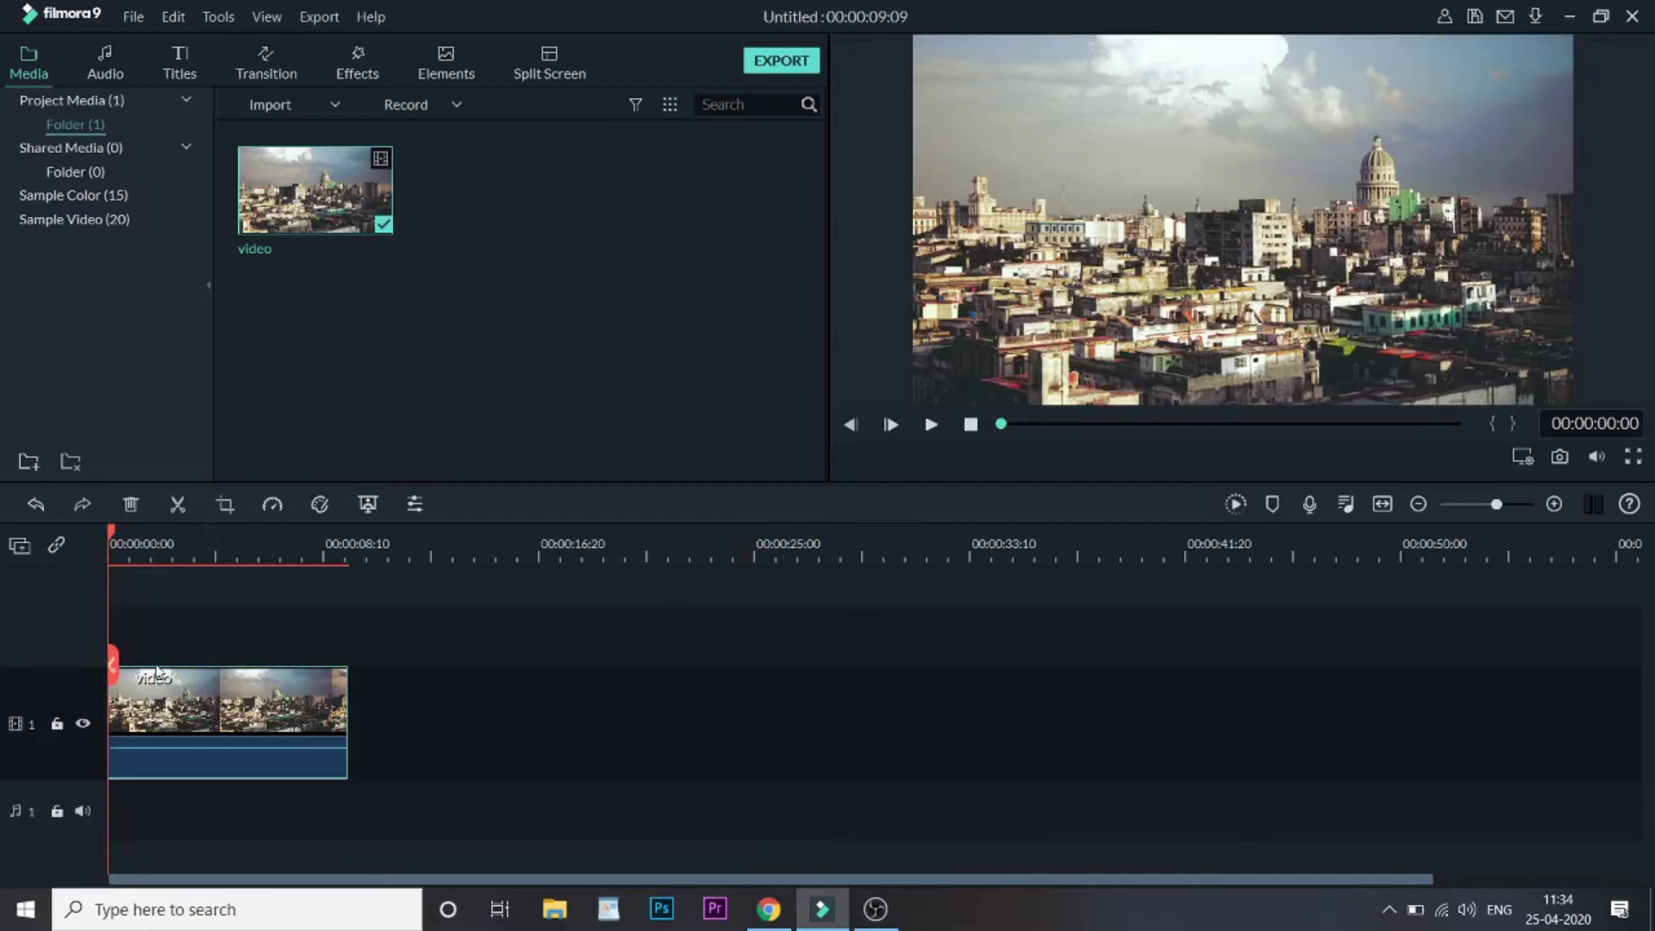
Step: Drag the Default Title from the Titles (42) category onto track 2 above the video
left_click(194, 69)
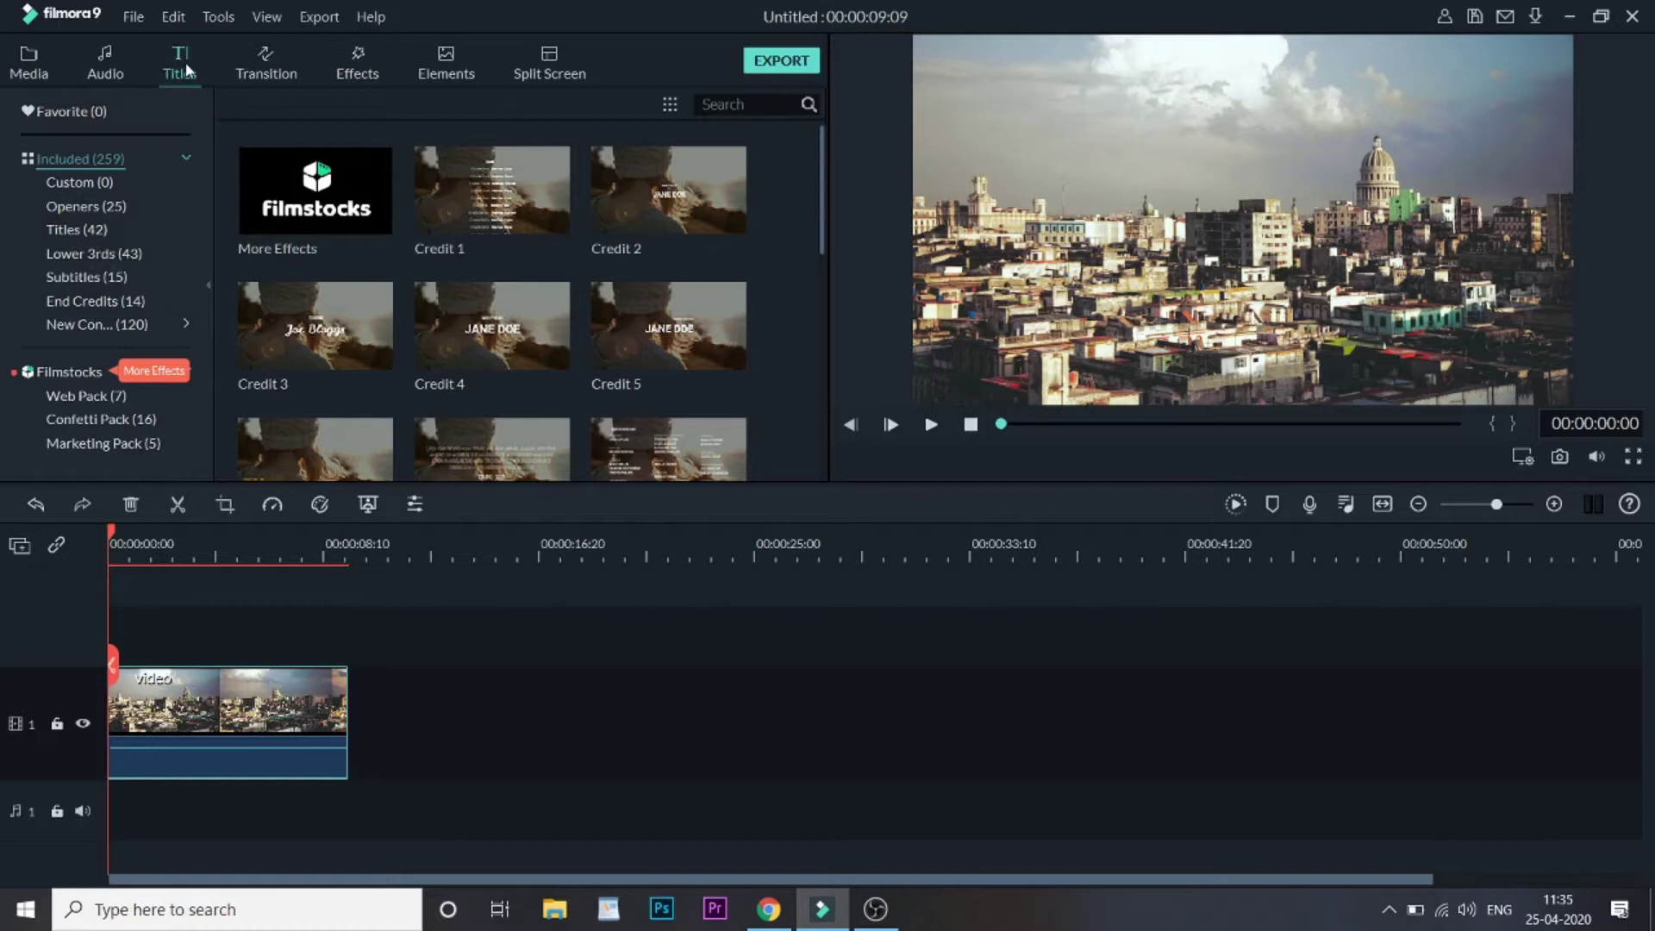
left_click(78, 233)
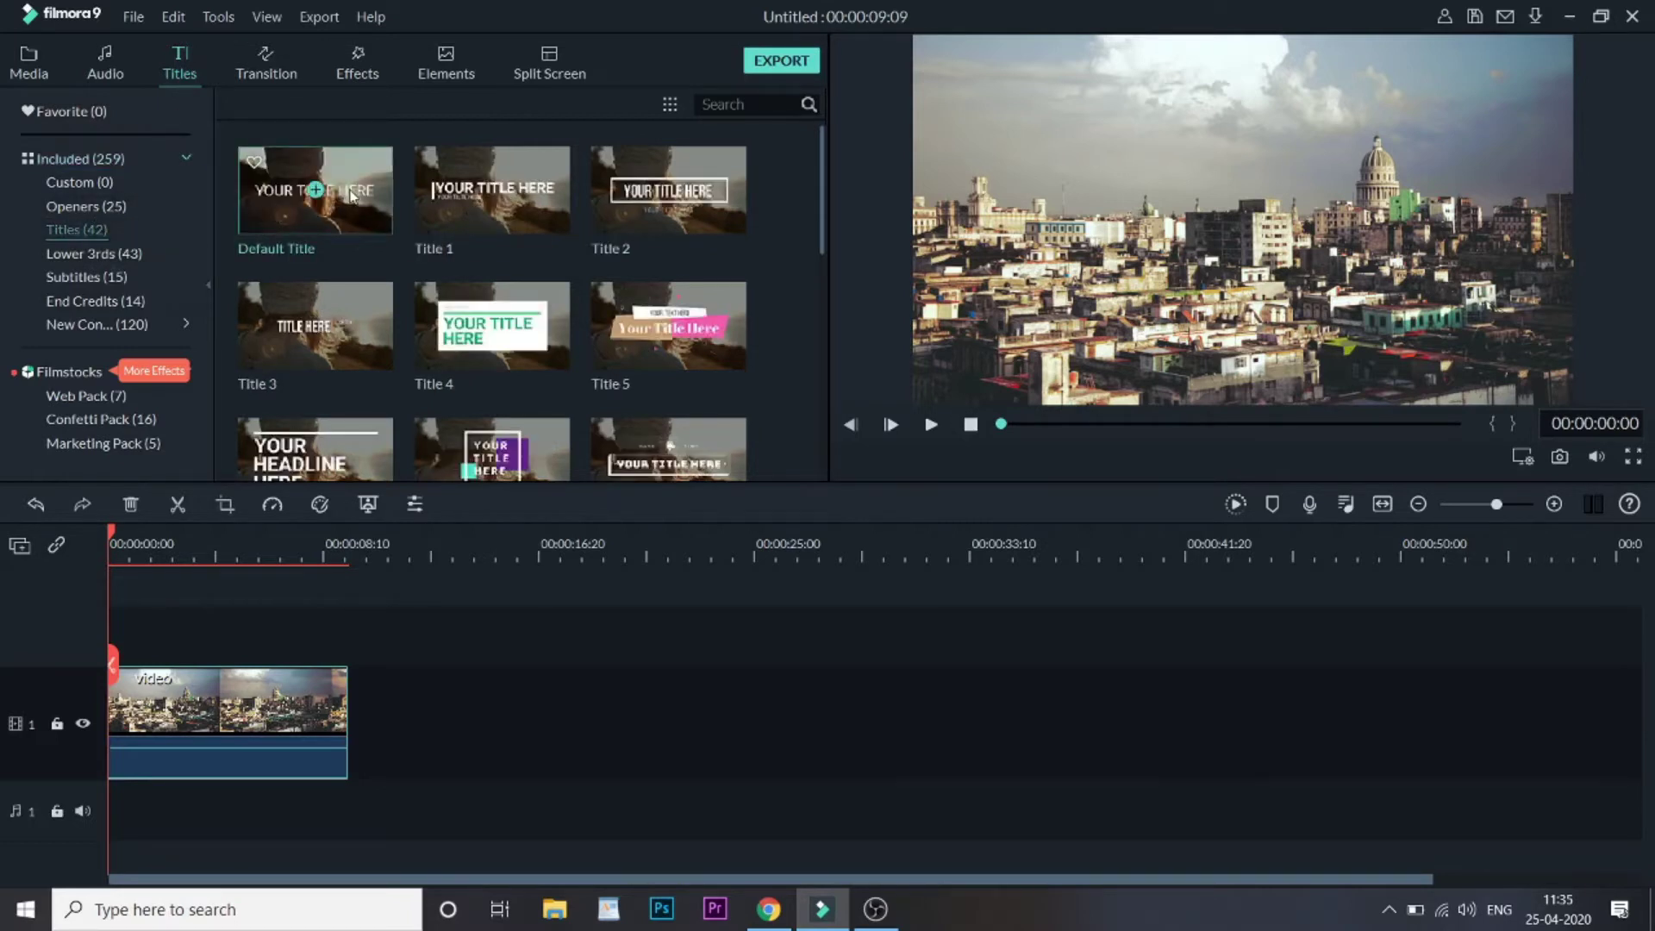
left_click_drag(350, 195, 197, 626)
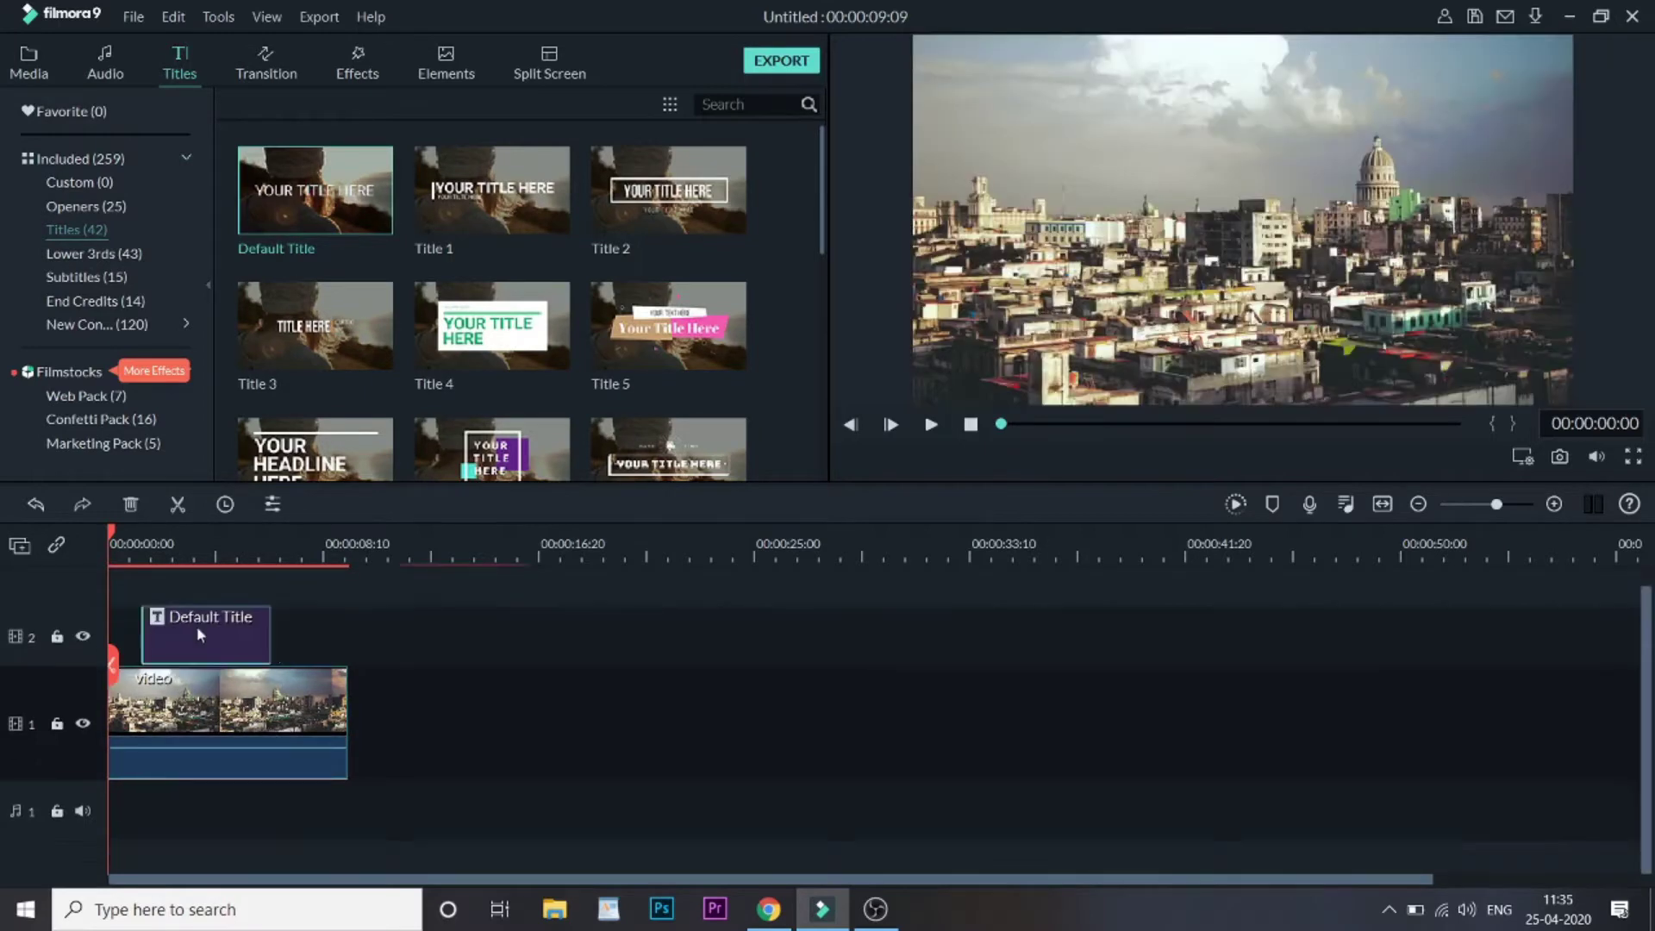
Step: Replace the placeholder title text with 'Cinematic' in Raleway SemiBold and apply the edit
double_click(197, 626)
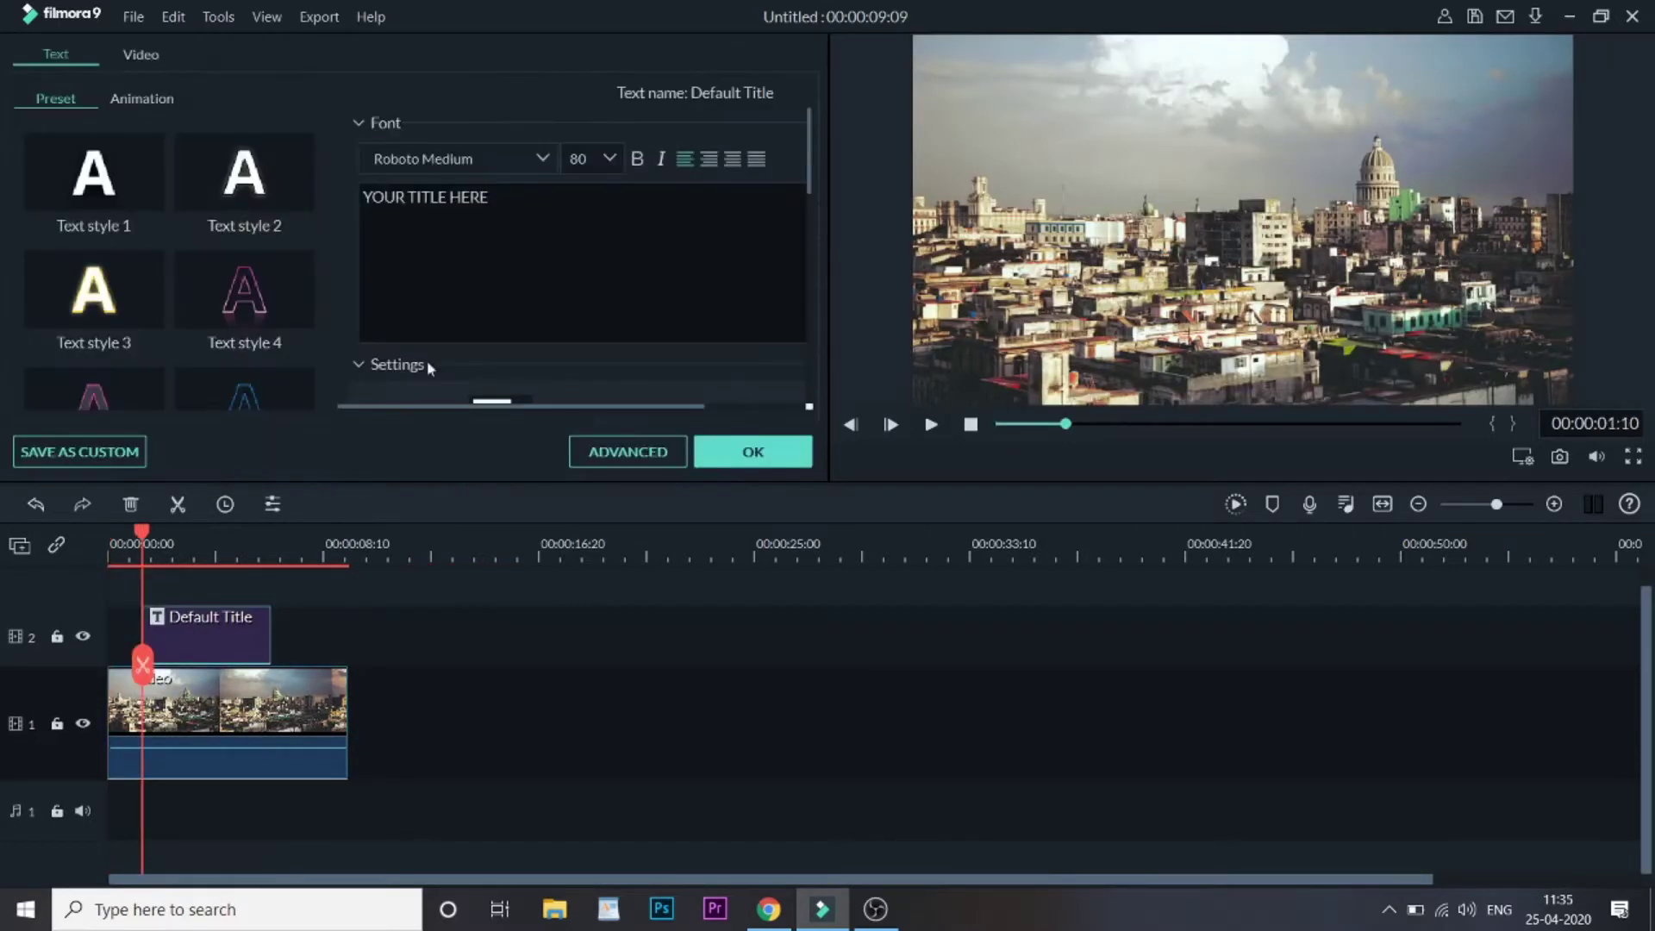
key("ctrl+a")
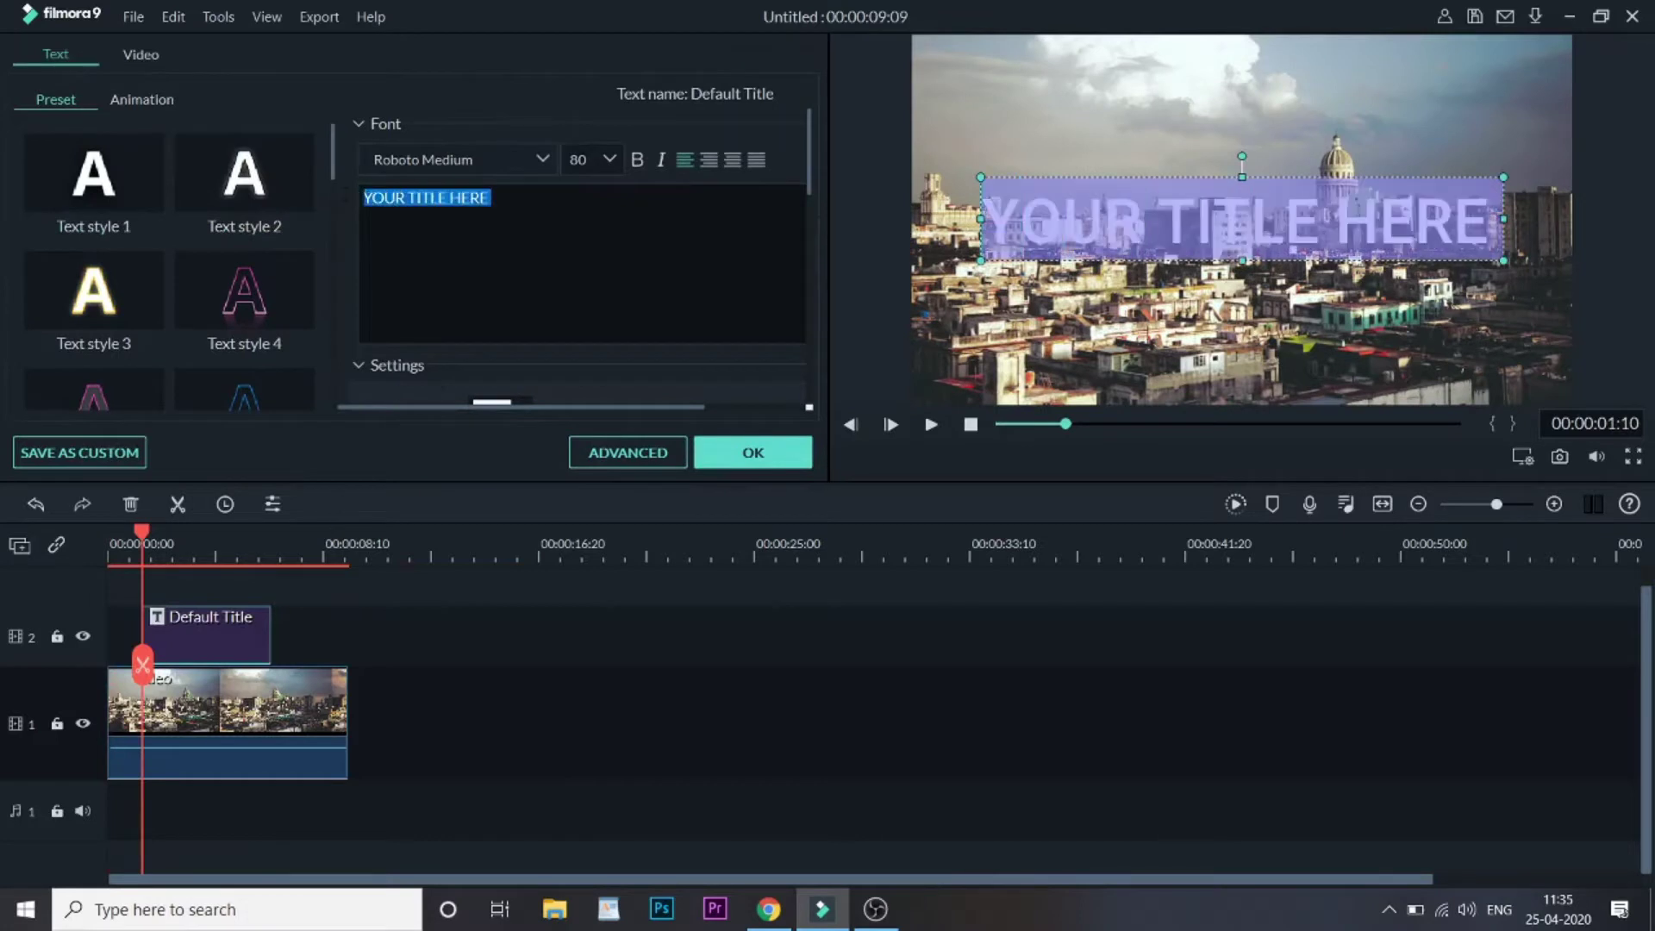
type("C")
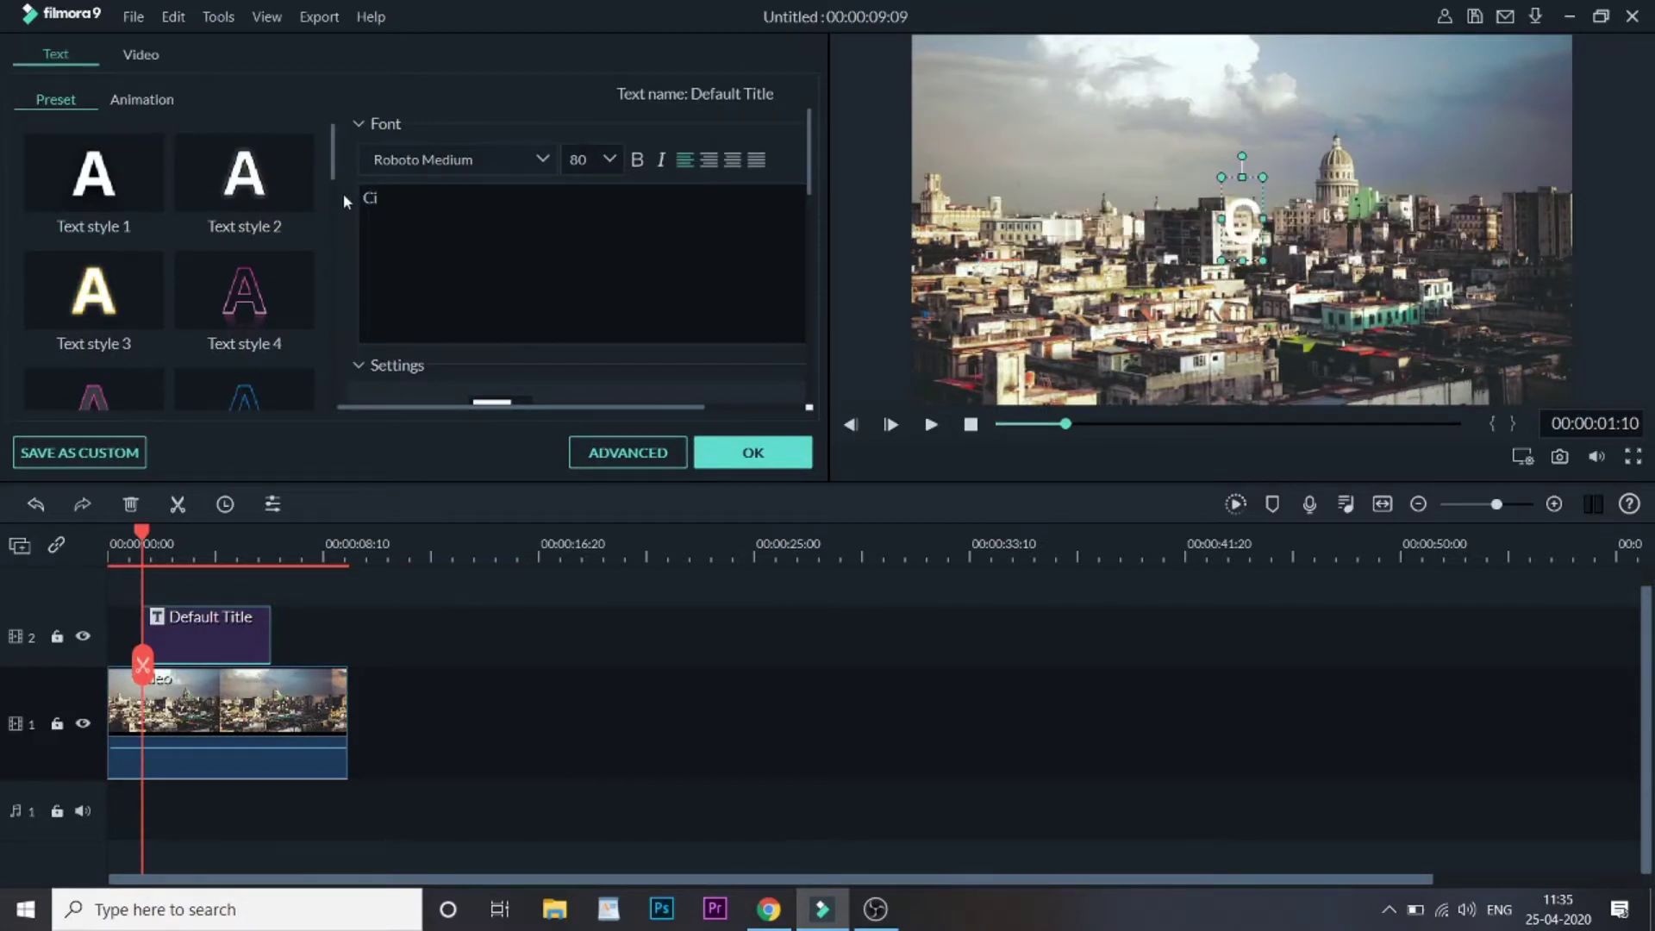
type("ine")
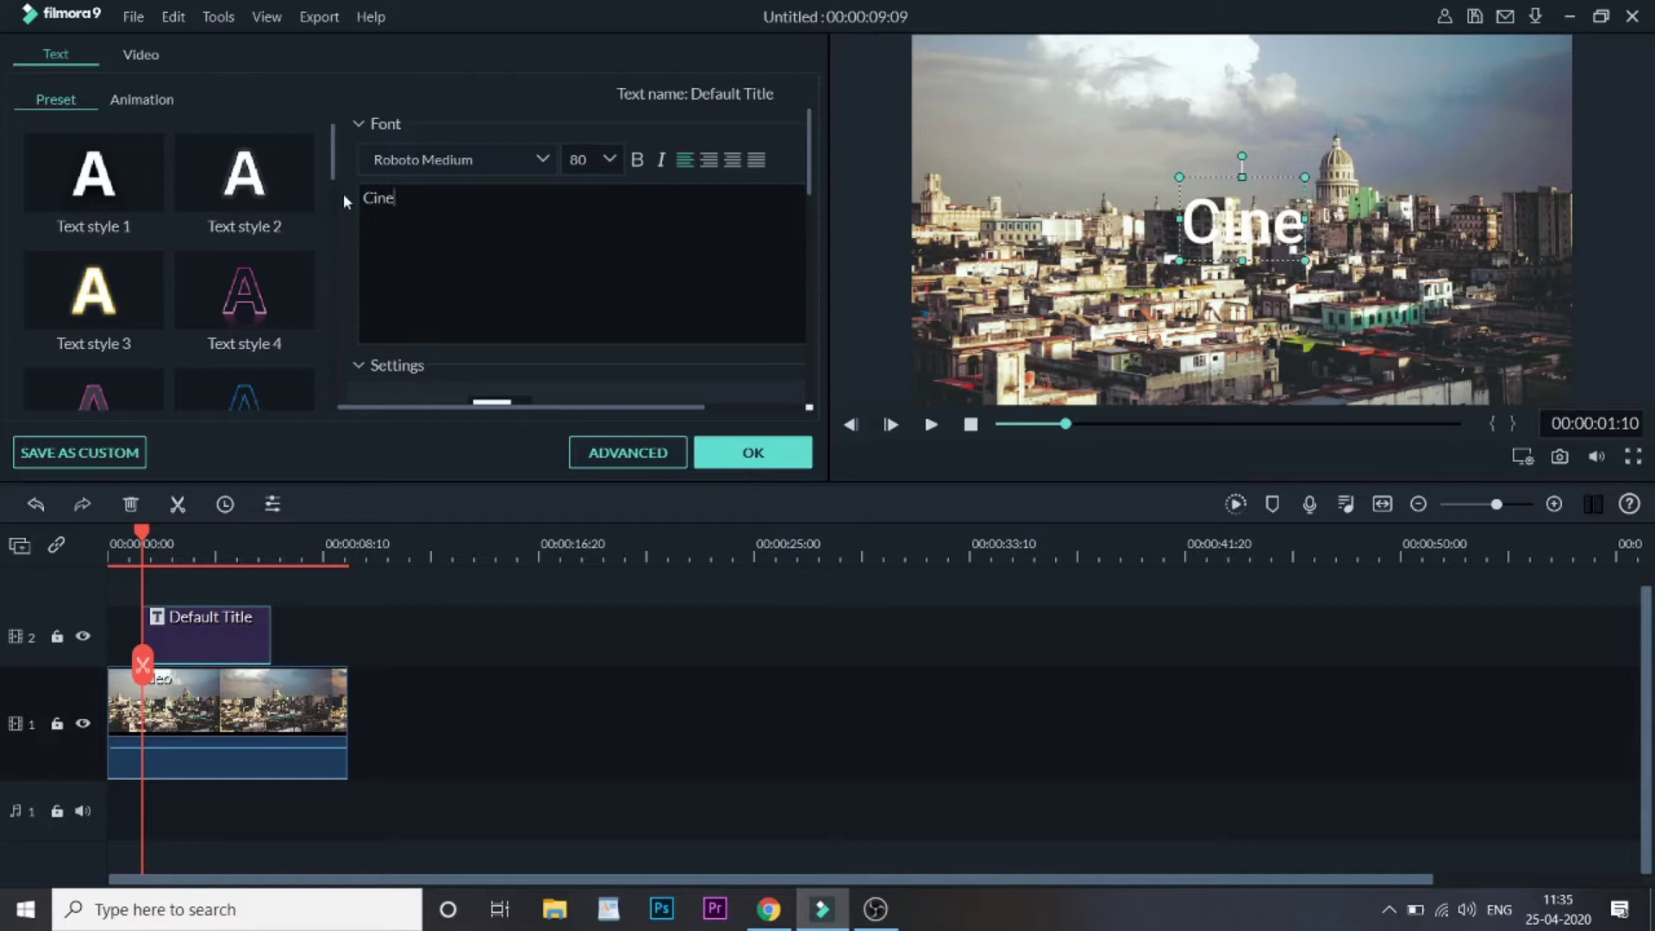
type("matic")
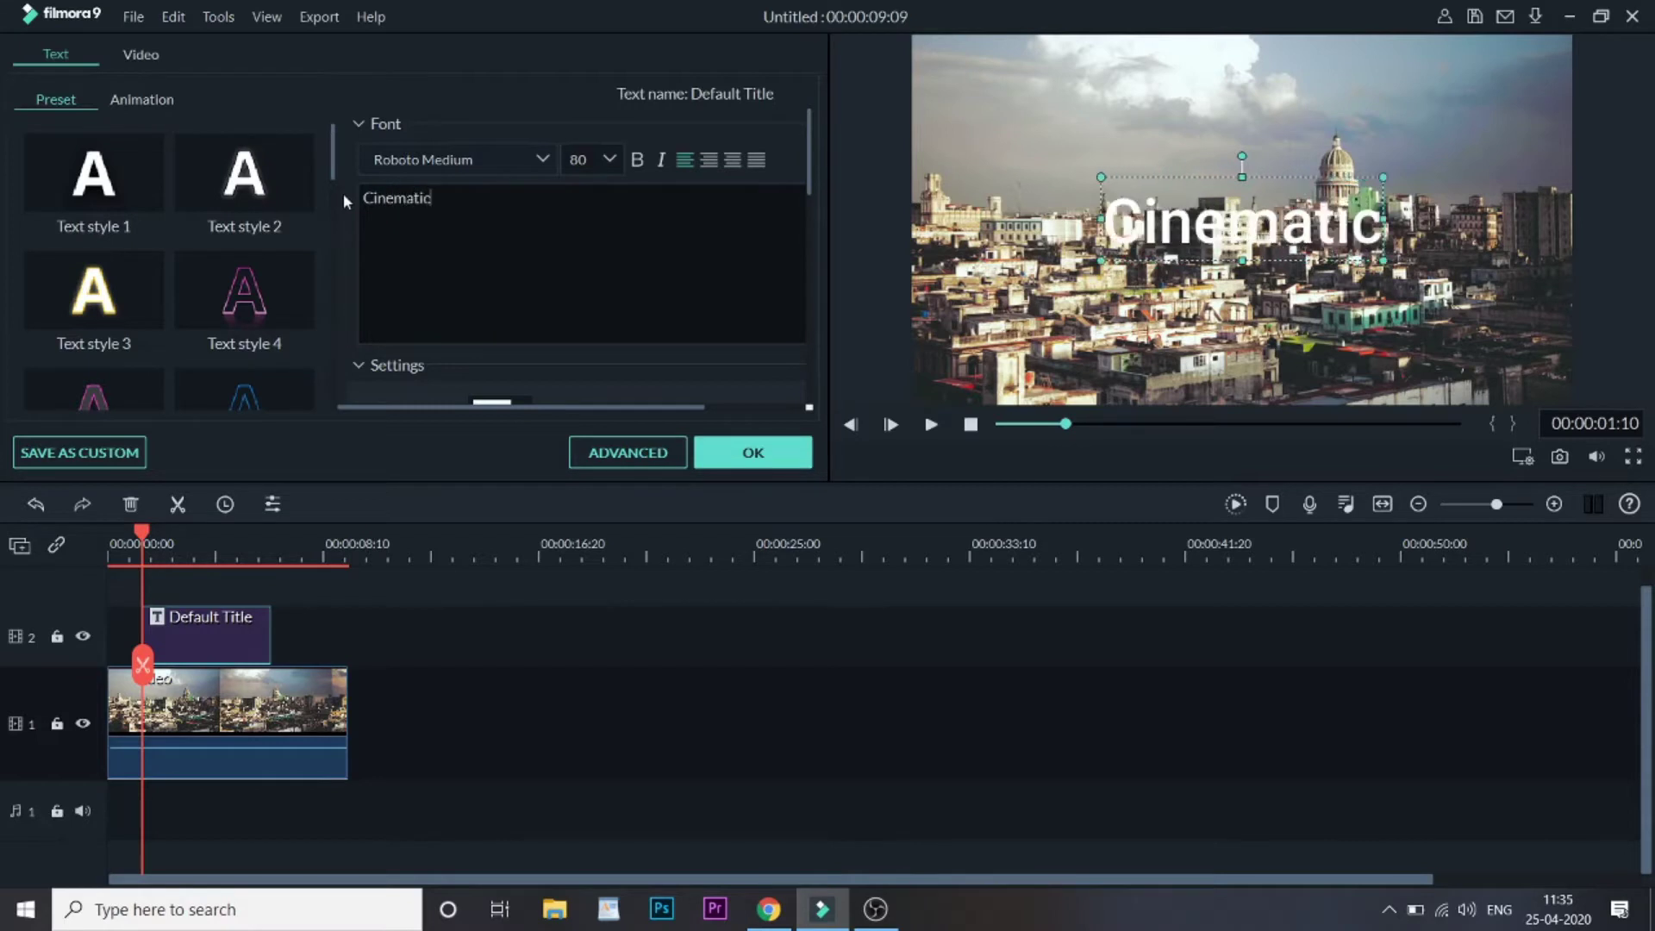
left_click(541, 161)
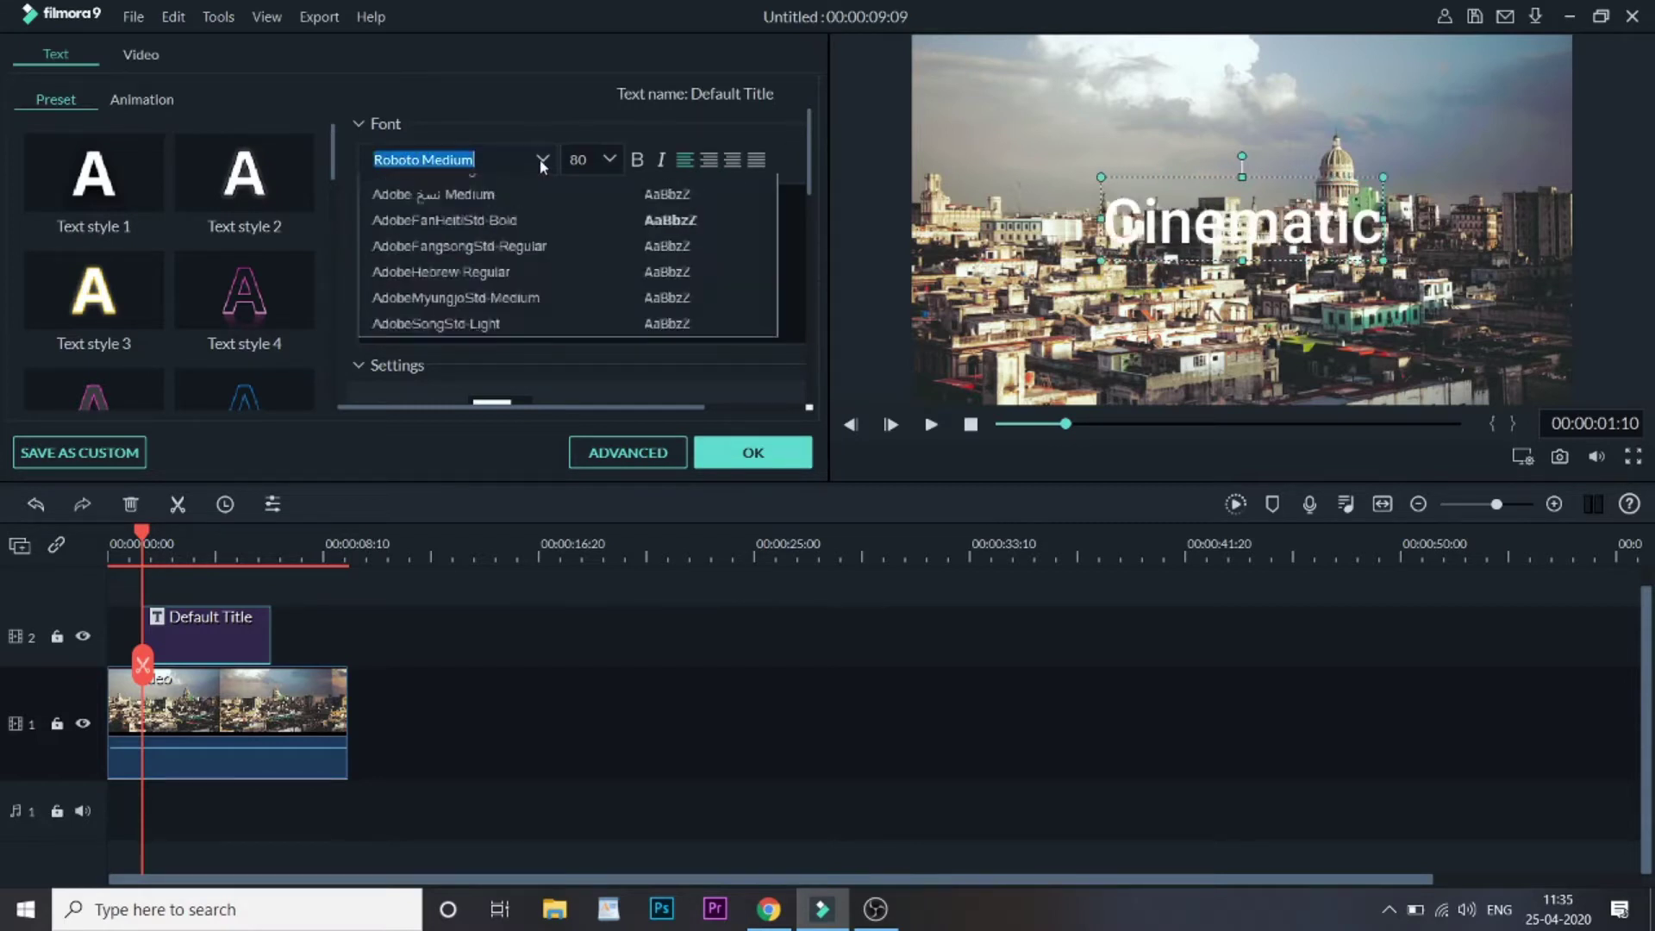
scroll(558, 304, "up", 3)
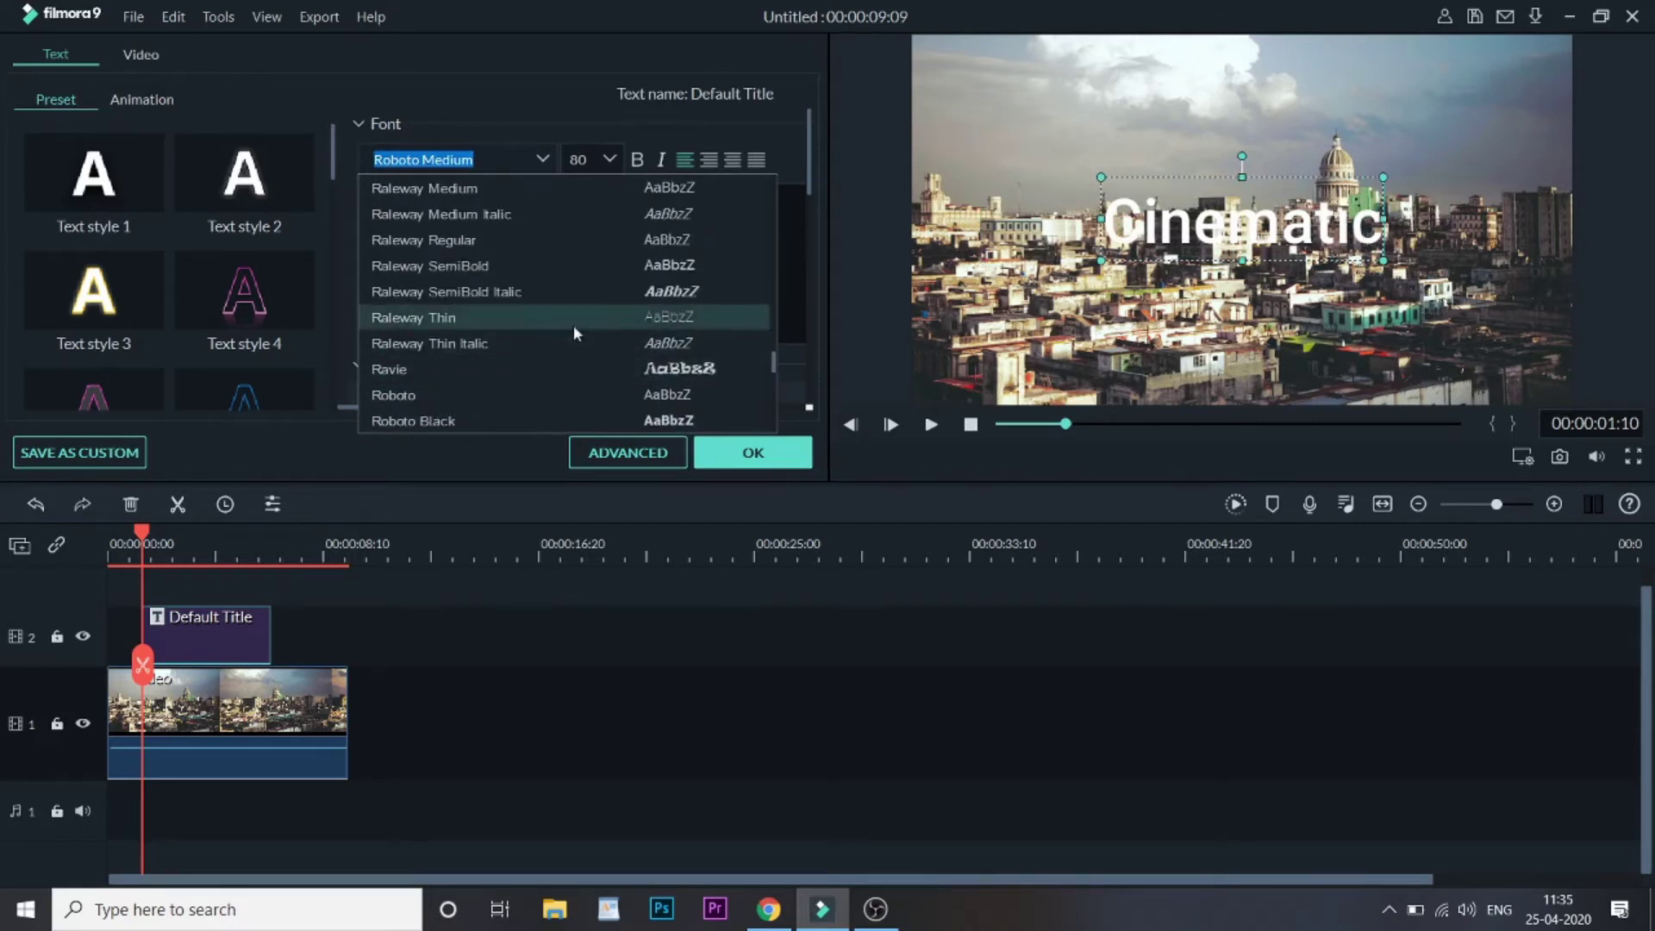
left_click(571, 269)
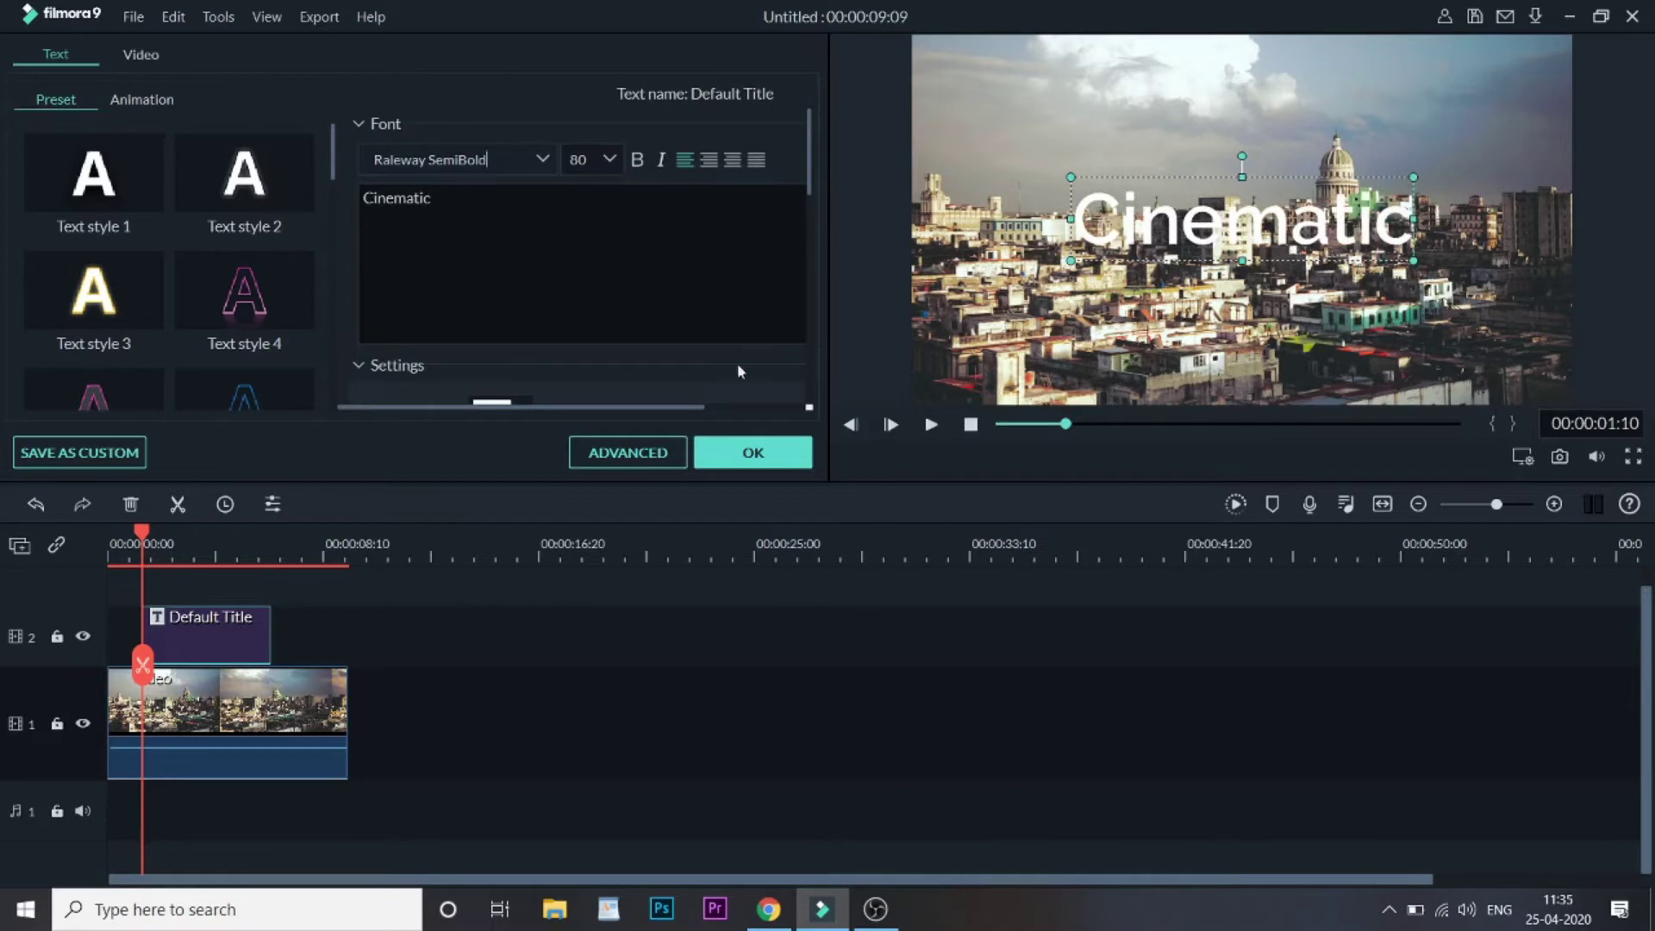
left_click(763, 455)
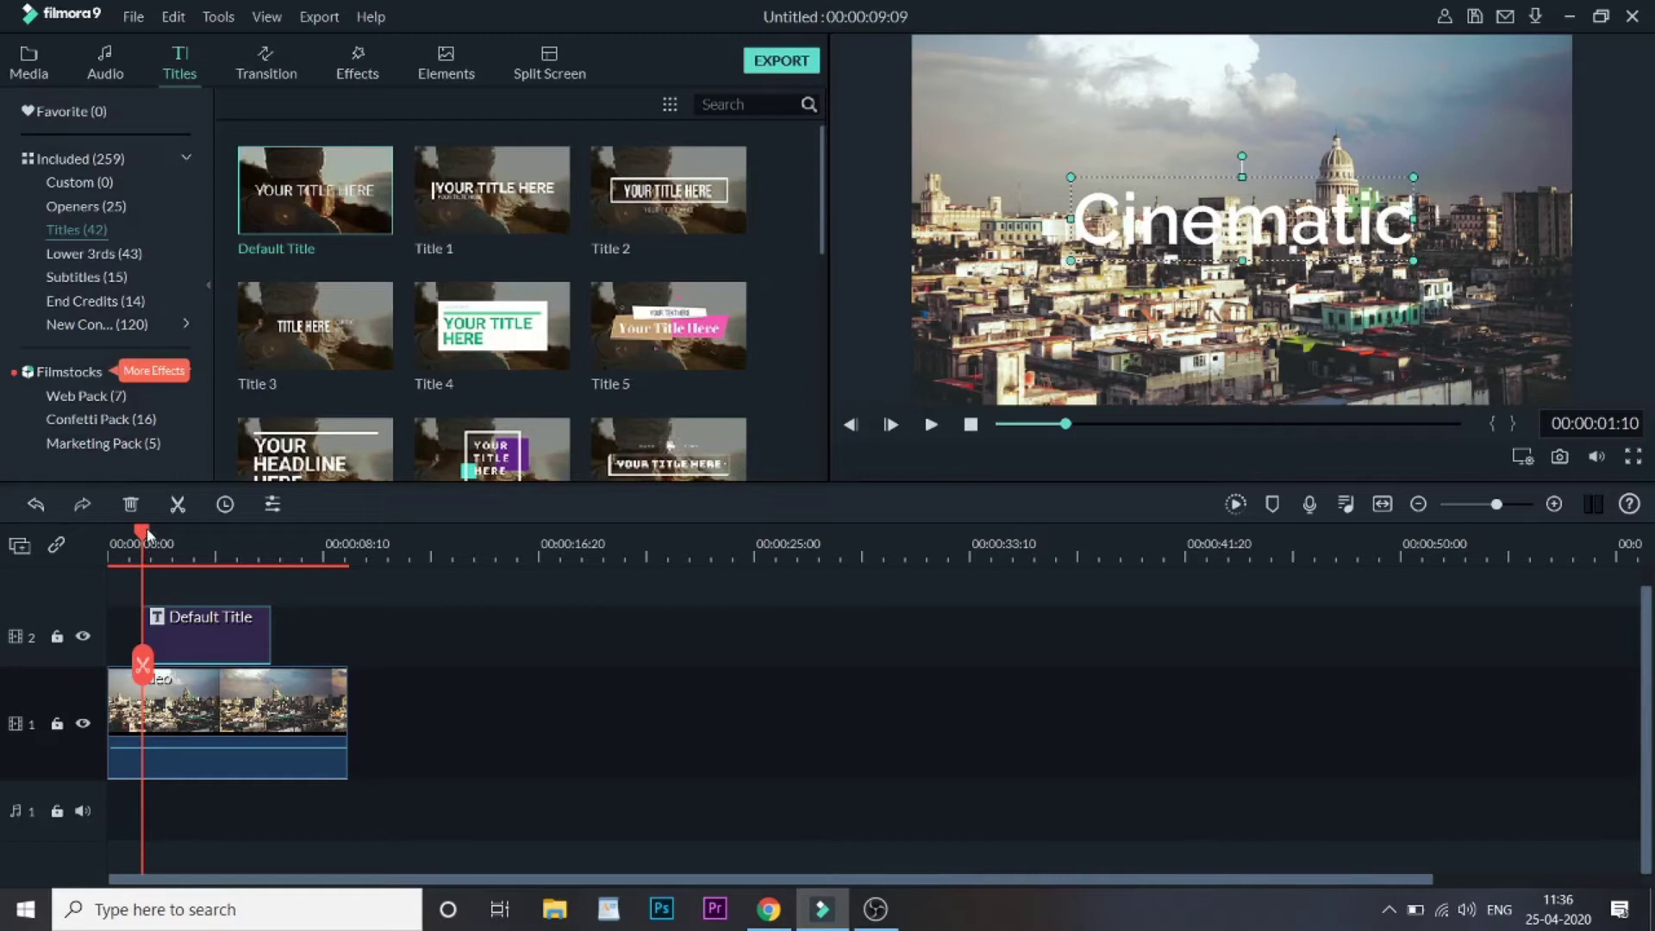
Step: Preview the title near 2 seconds, then reopen its editor and scroll to the text Settings
mouse_move(144, 542)
left_mouse_down()
mouse_move(112, 543)
mouse_move(319, 556)
mouse_move(111, 559)
mouse_move(253, 569)
mouse_move(132, 567)
left_mouse_up()
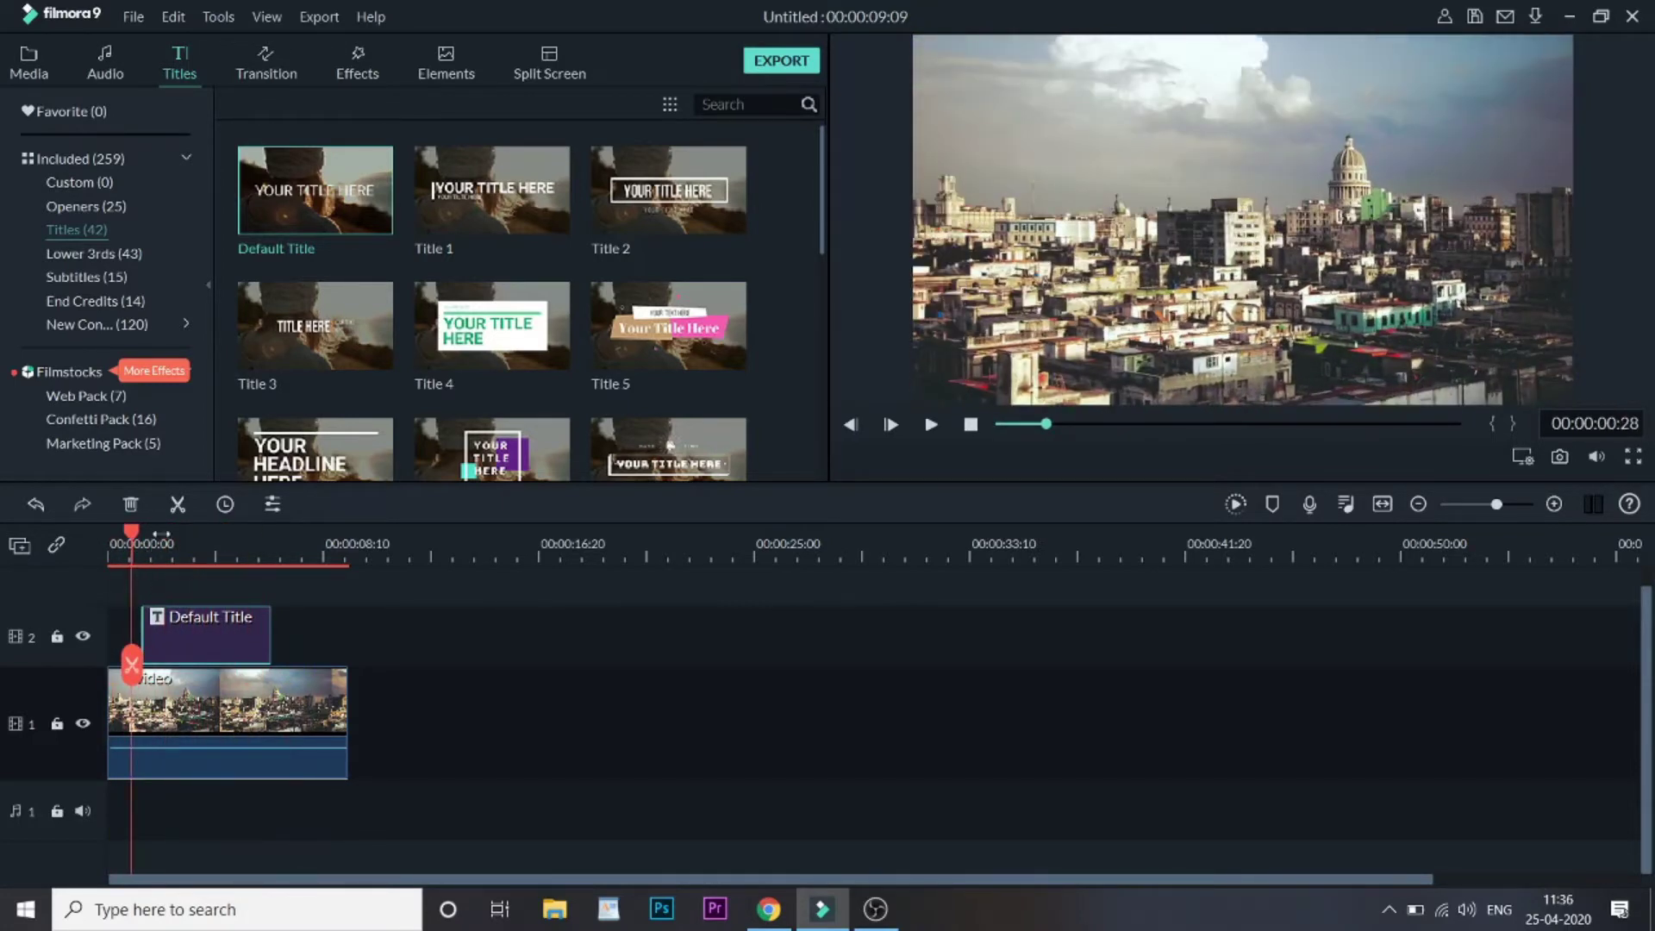
left_click(161, 536)
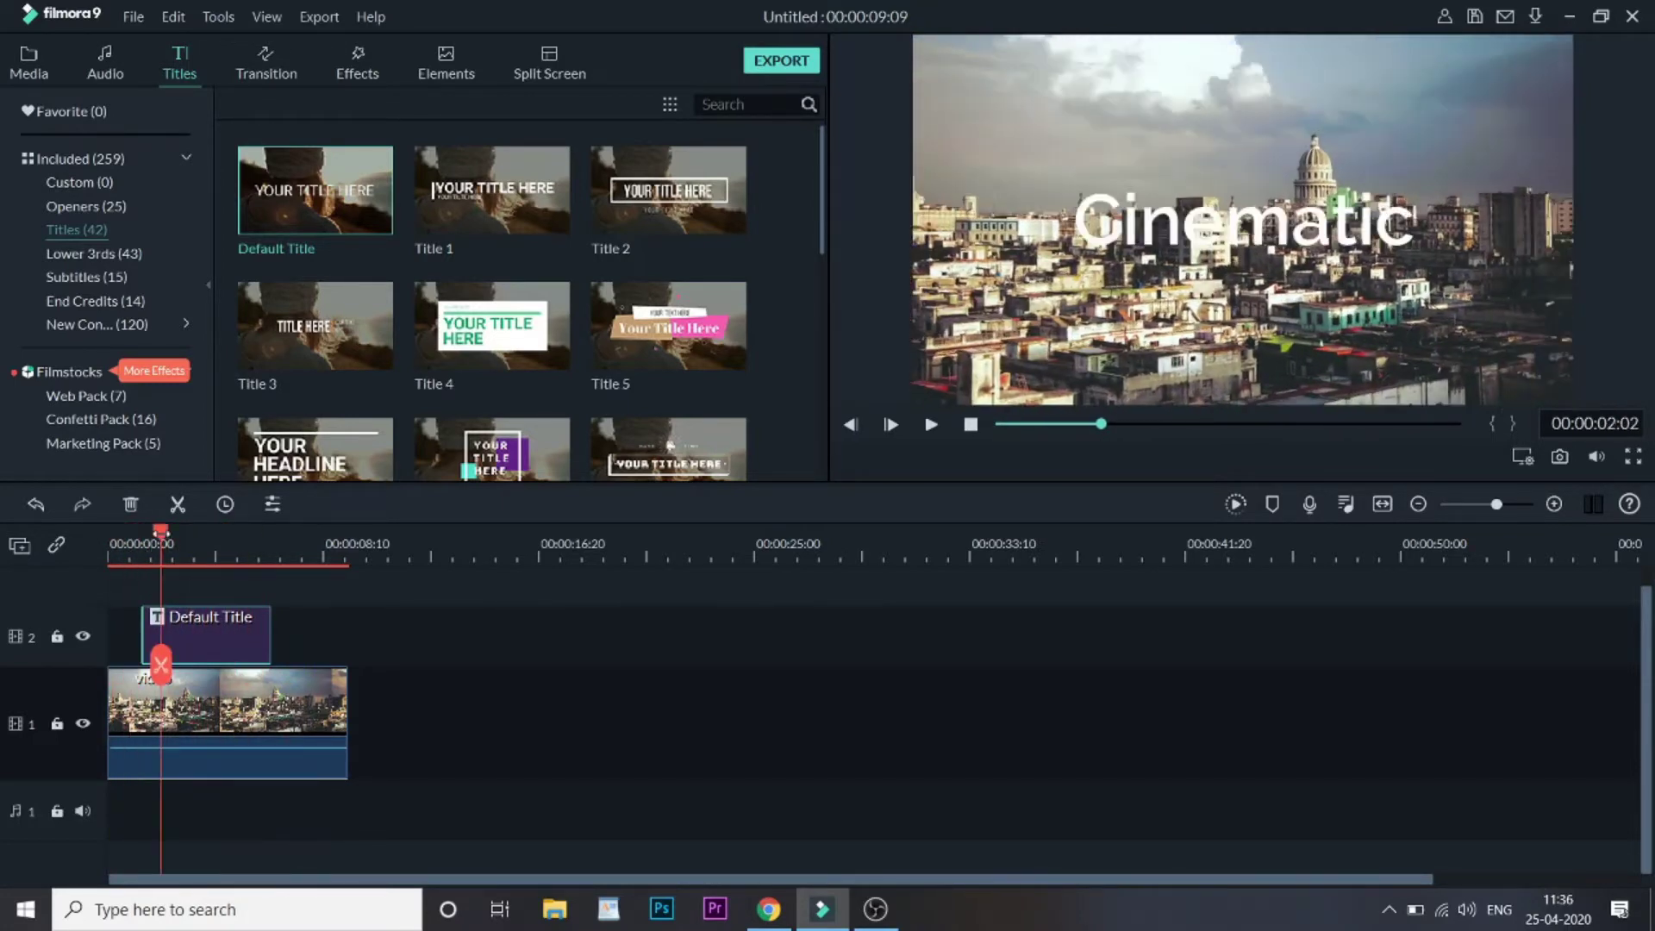
double_click(226, 628)
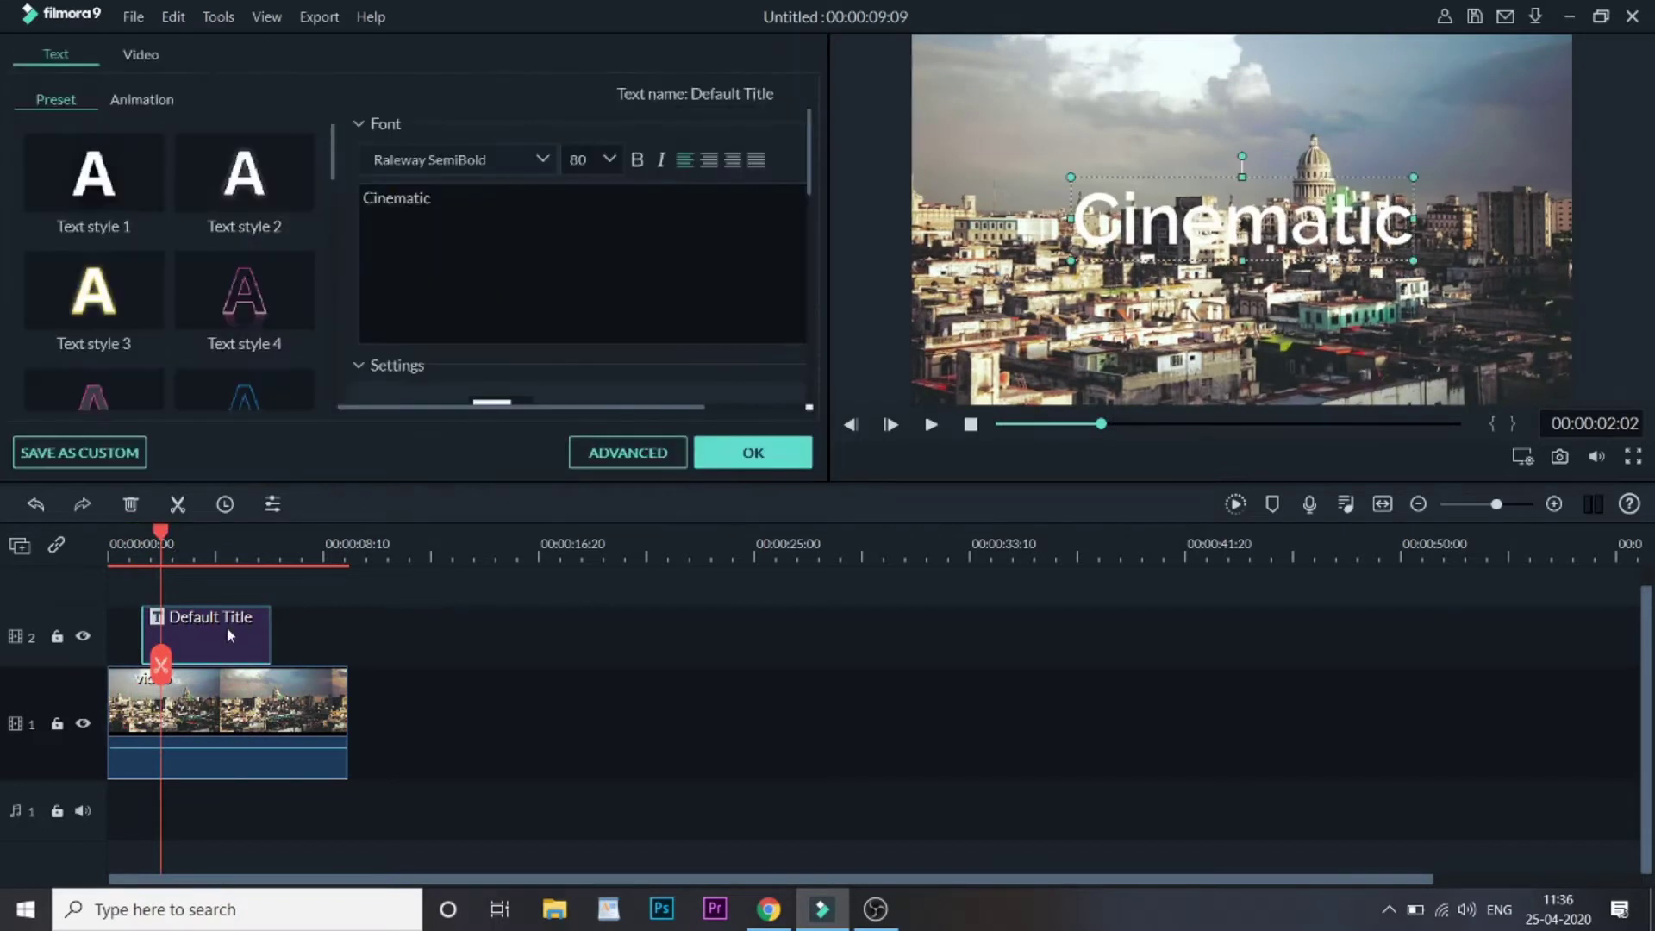
scroll(669, 389, "down", 3)
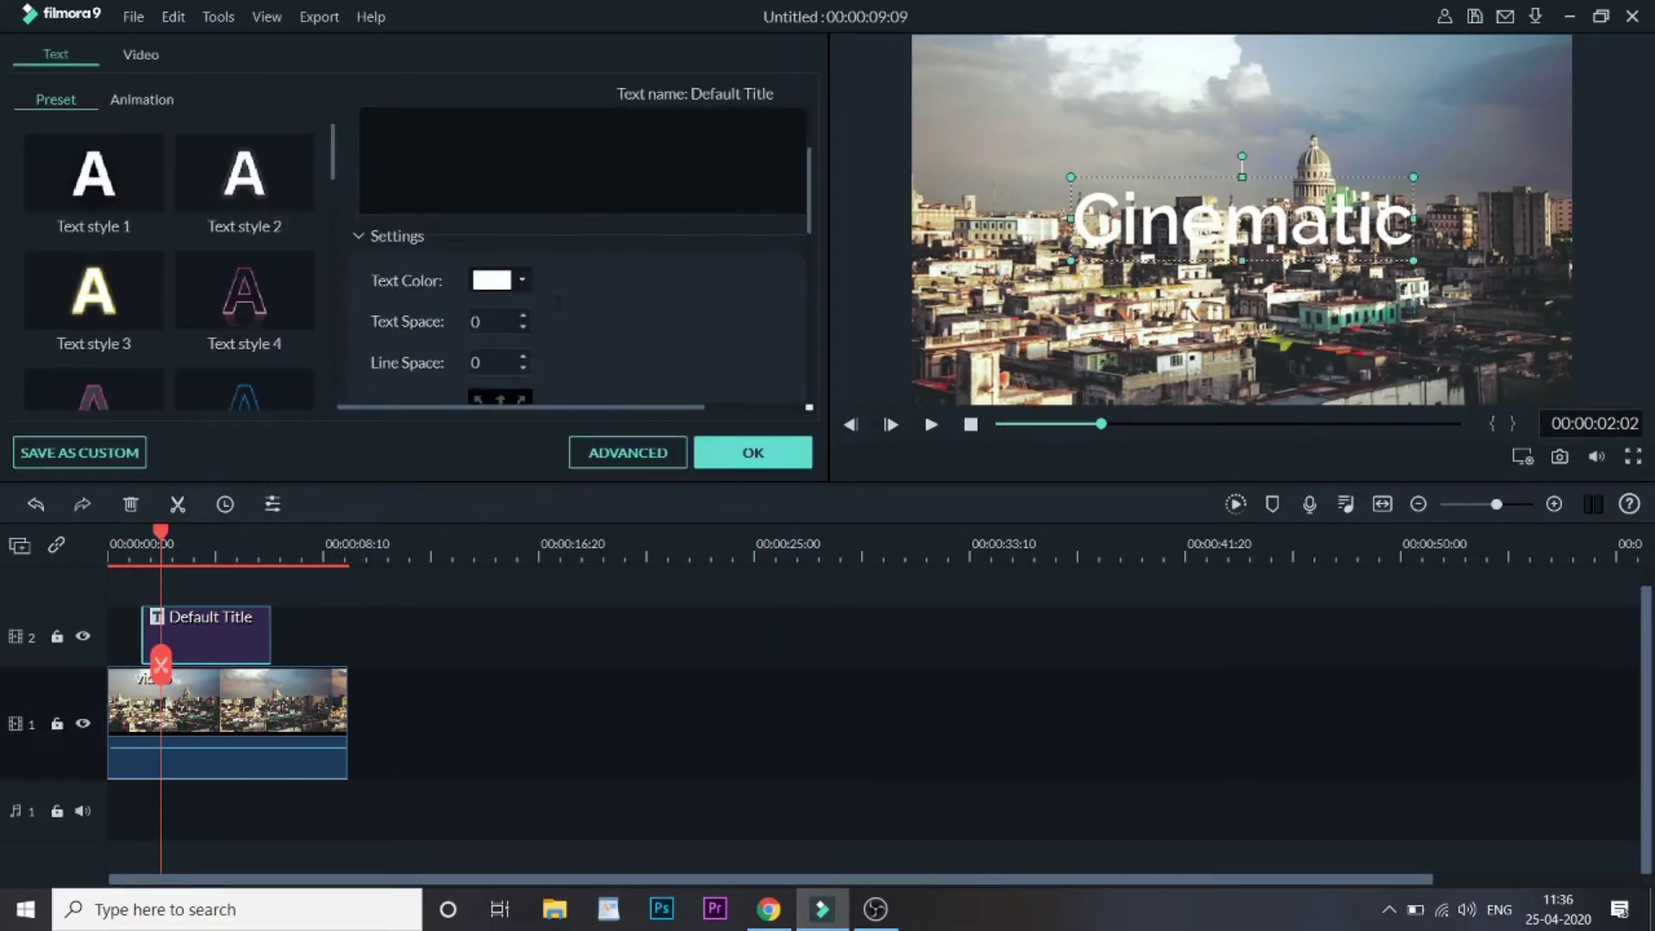
Step: Apply the Type Writer preset from the Advanced editor's Animation tab to the Cinematic title
left_click(627, 453)
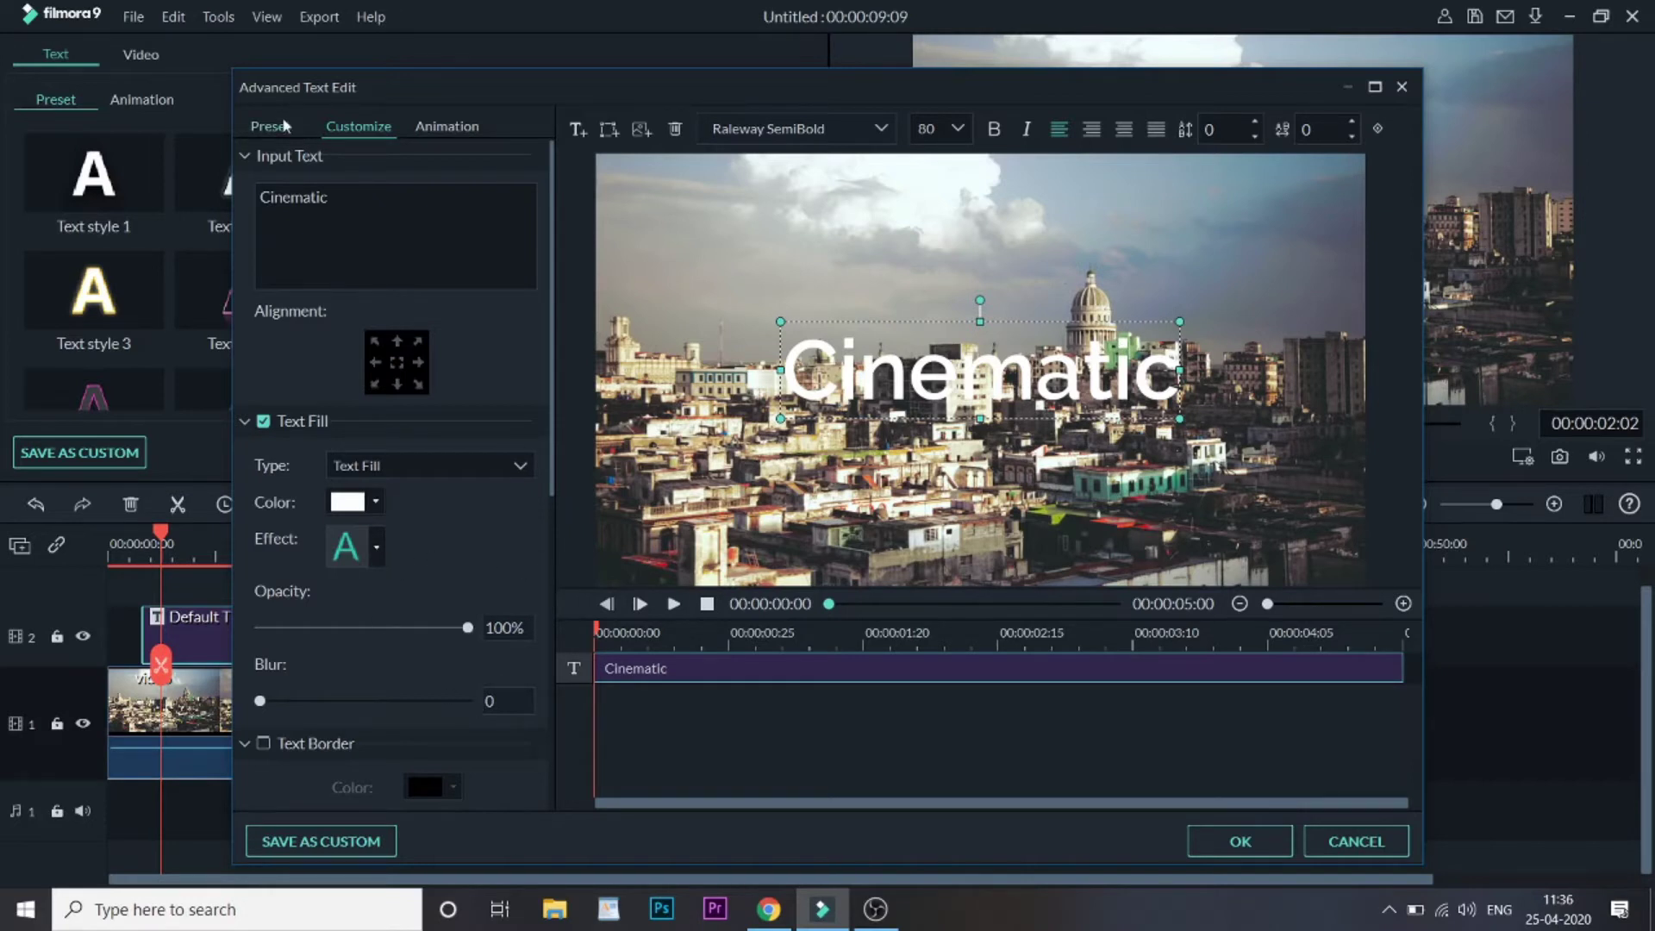
left_click(442, 124)
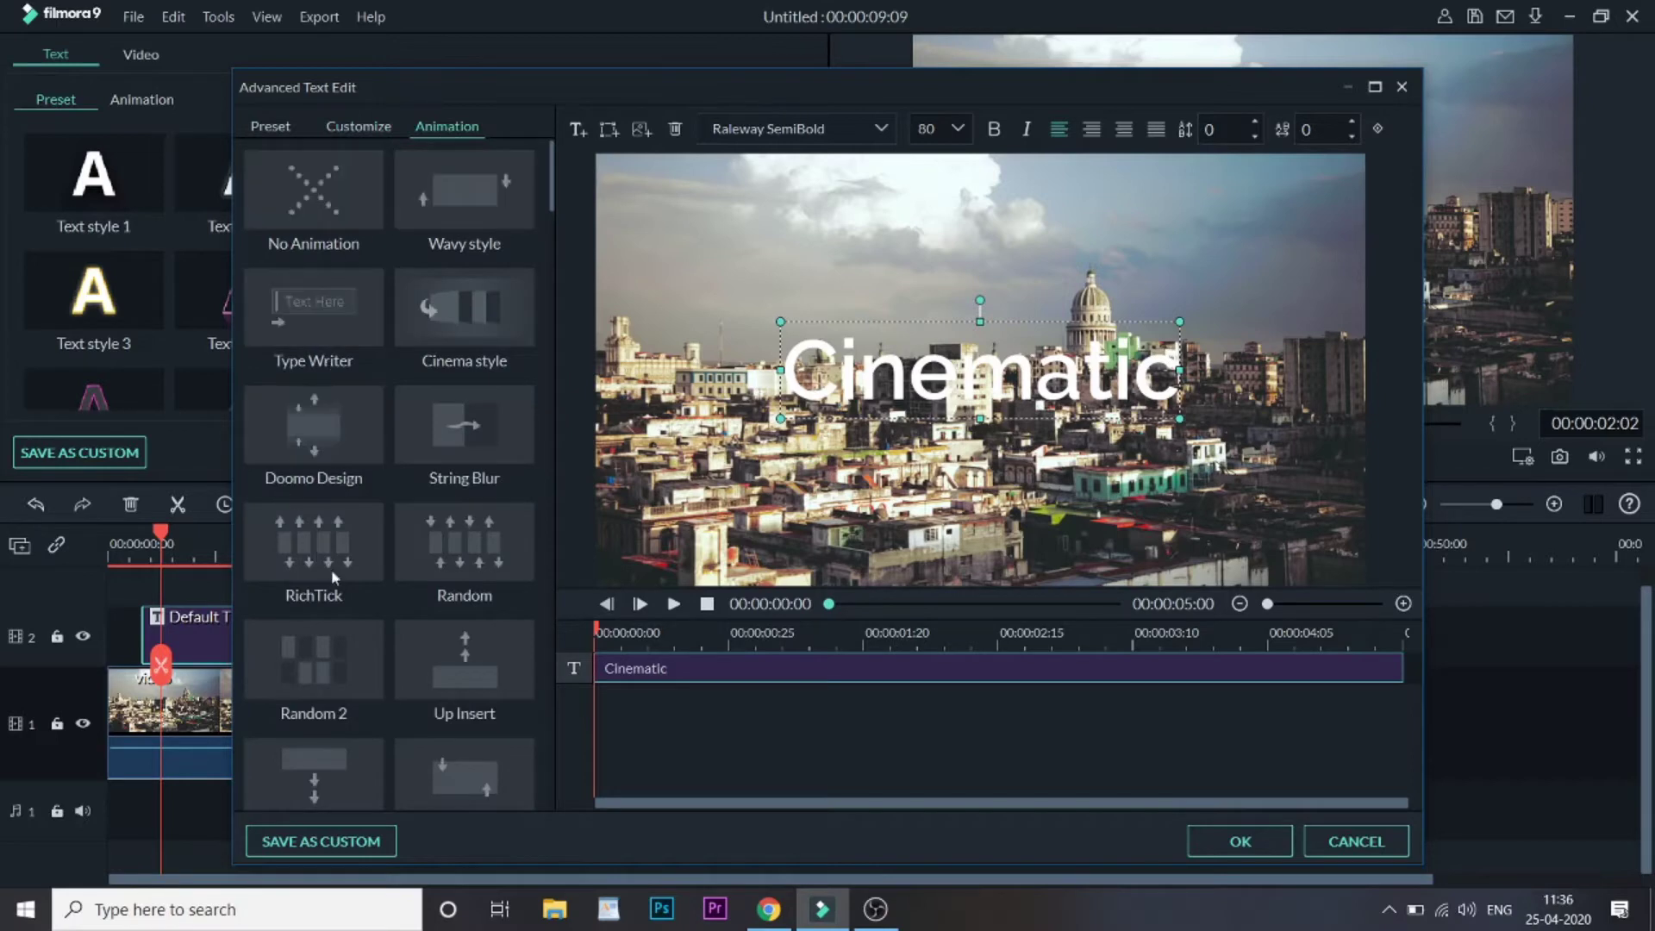
scroll(331, 576, "down", 10)
scroll(399, 576, "down", 15)
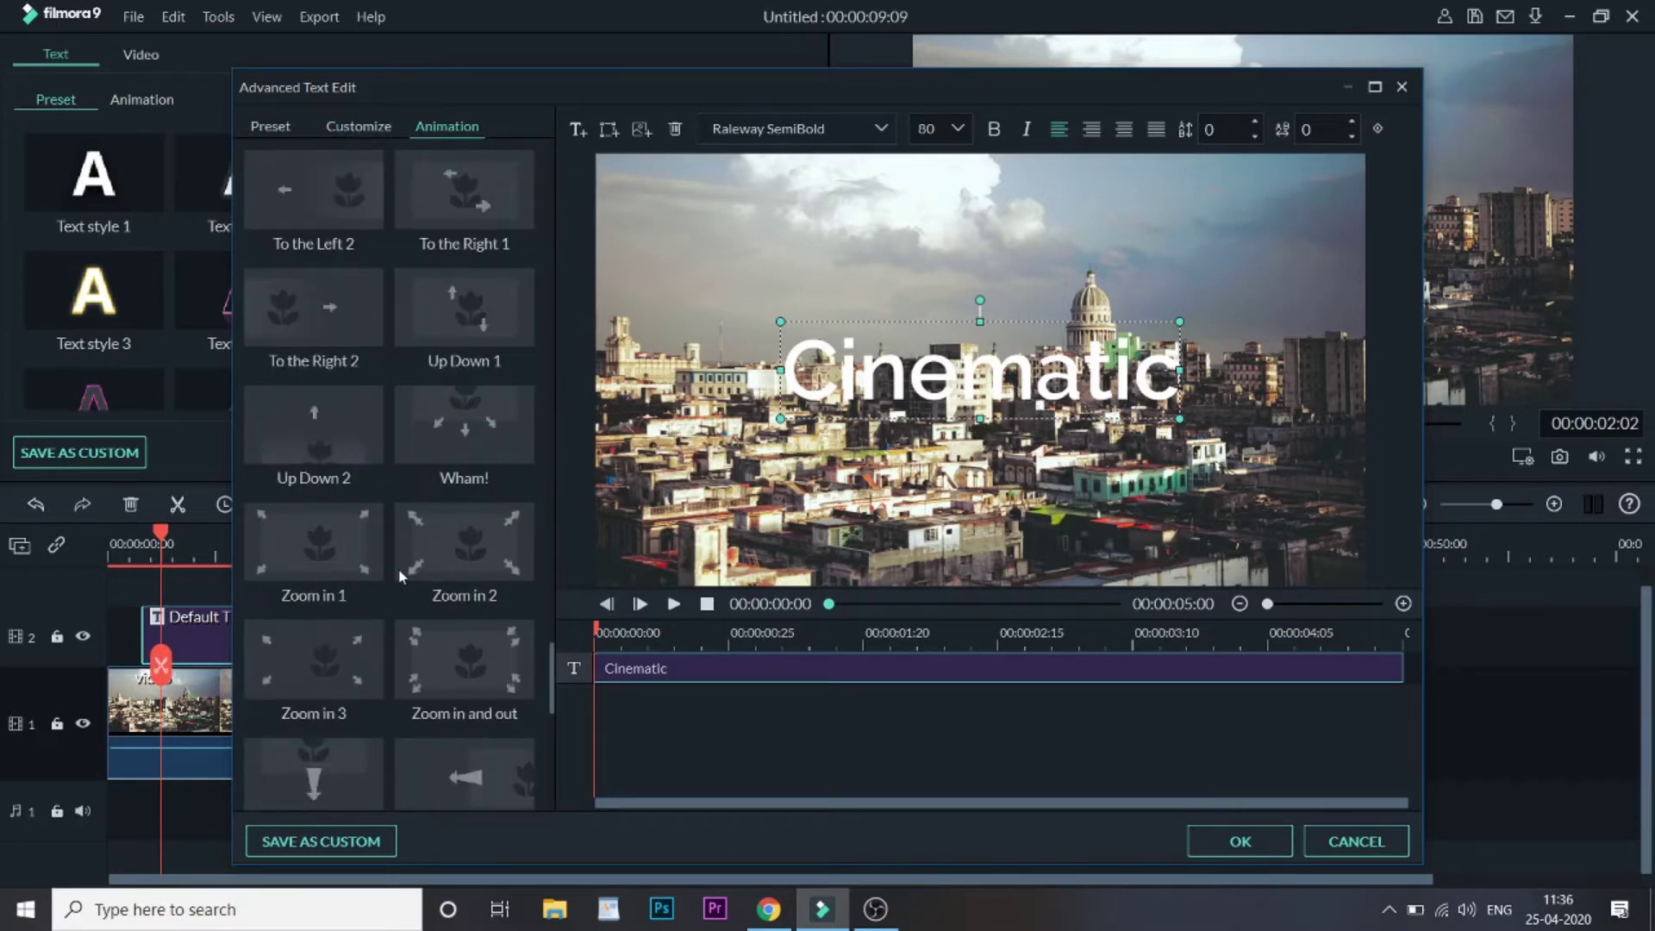
scroll(399, 576, "up", 20)
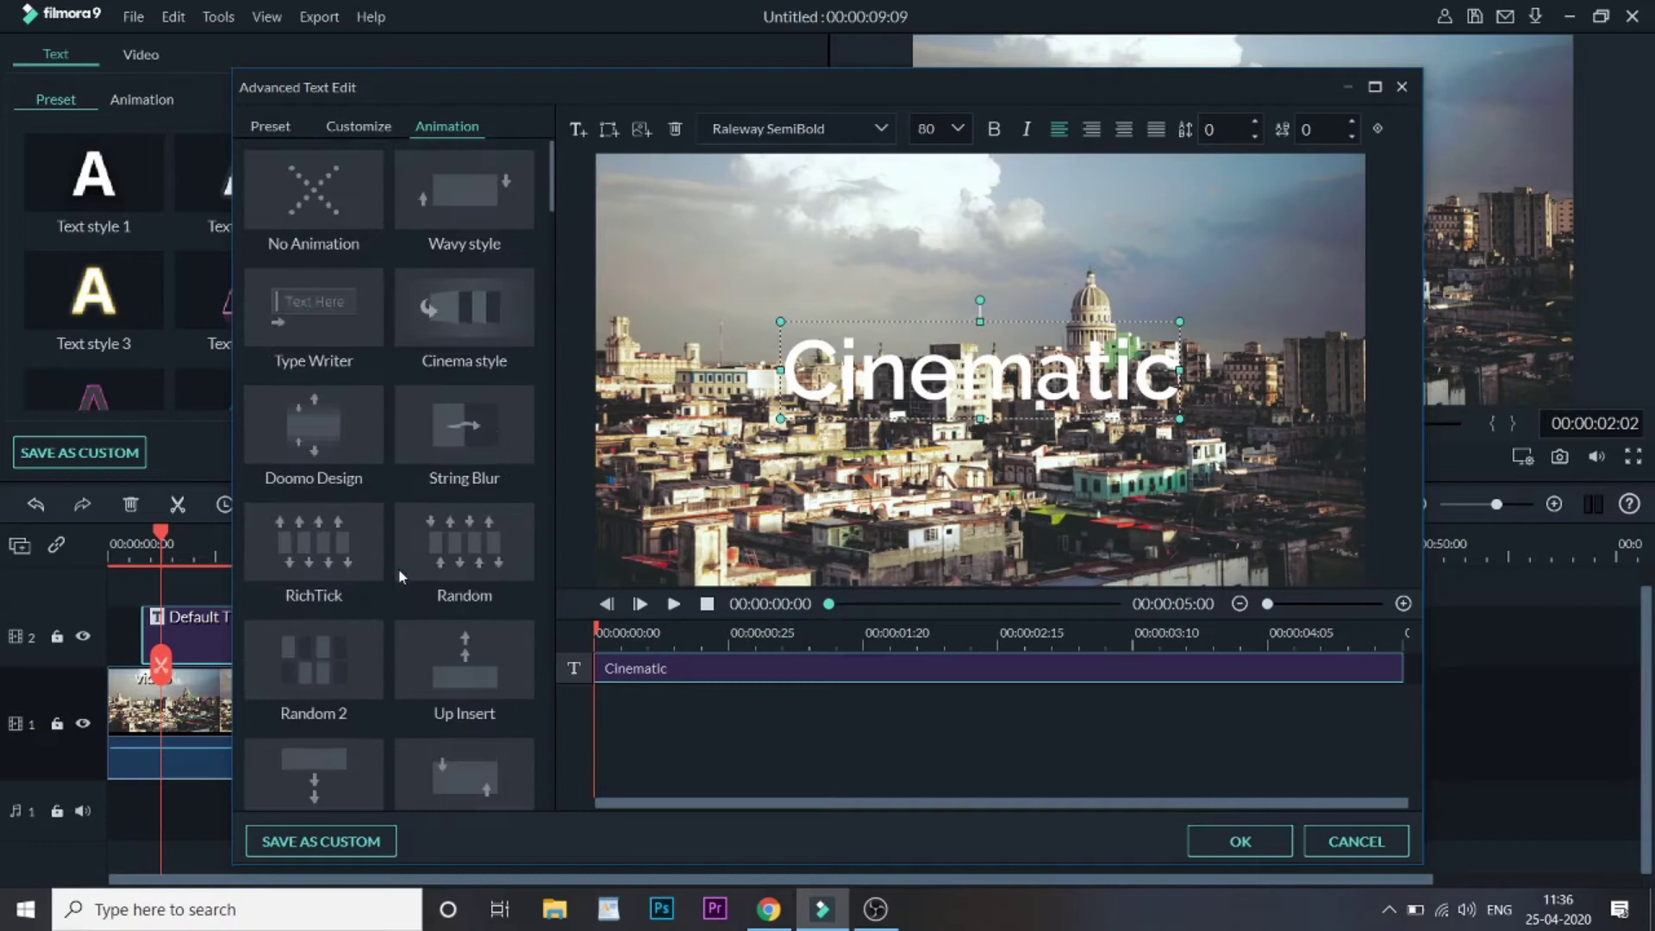
left_click(341, 277)
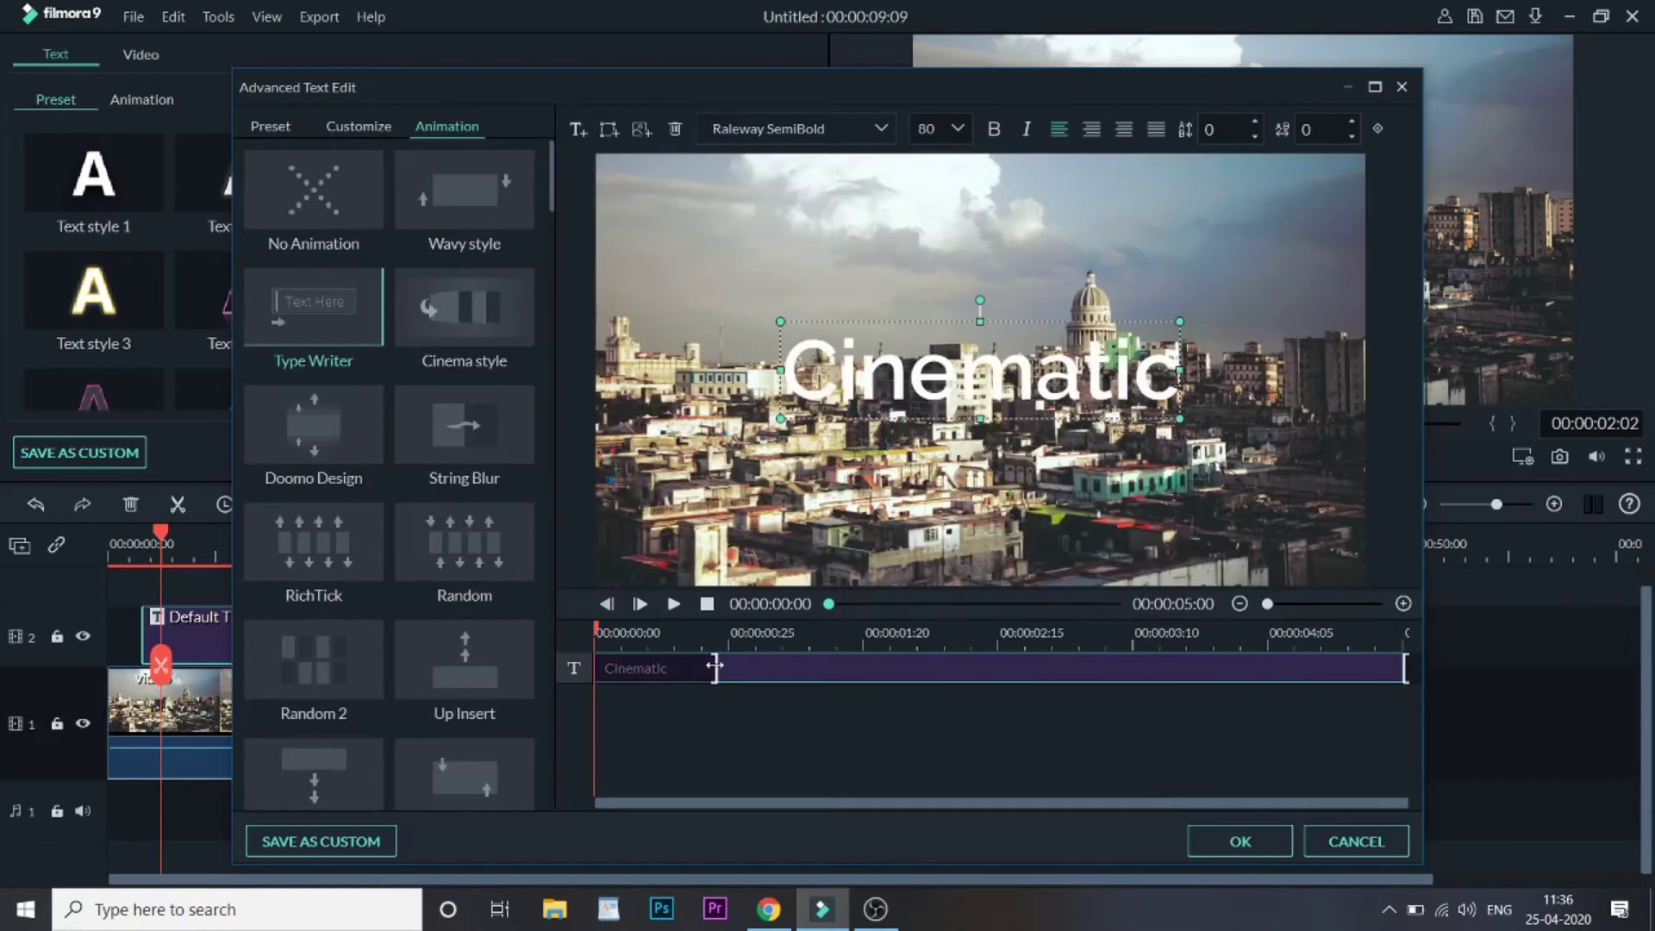
Step: Preview the typing animation, move the out-animation marker to about 00:00:04:00, and apply it
left_click_drag(715, 666, 830, 666)
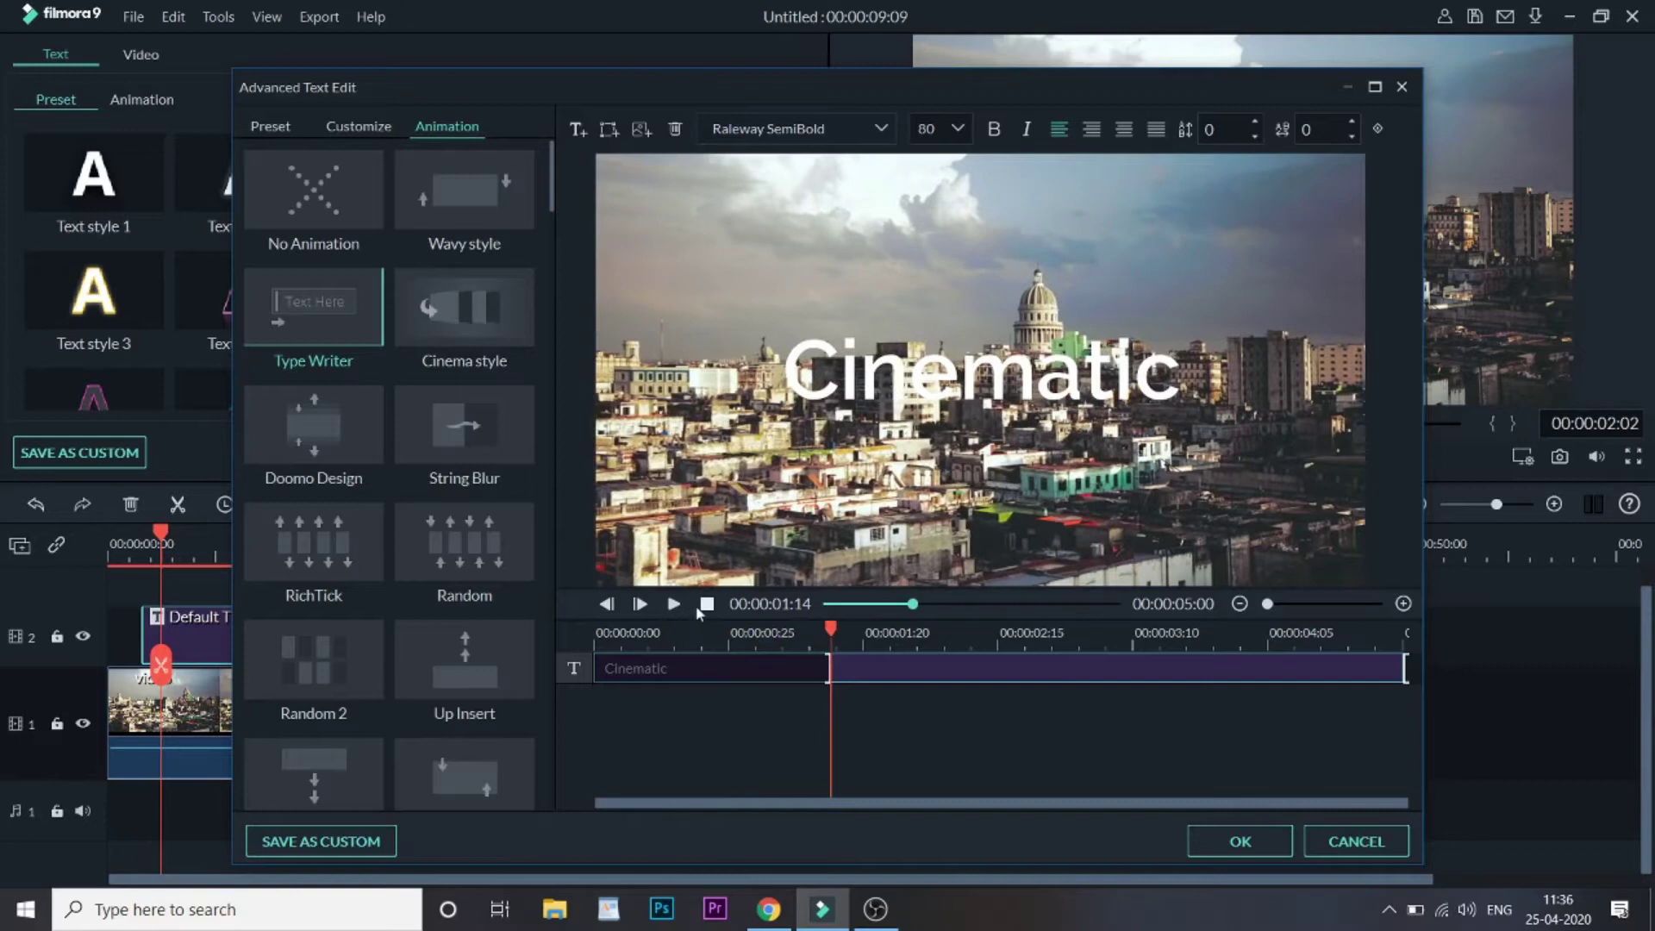
left_click(674, 603)
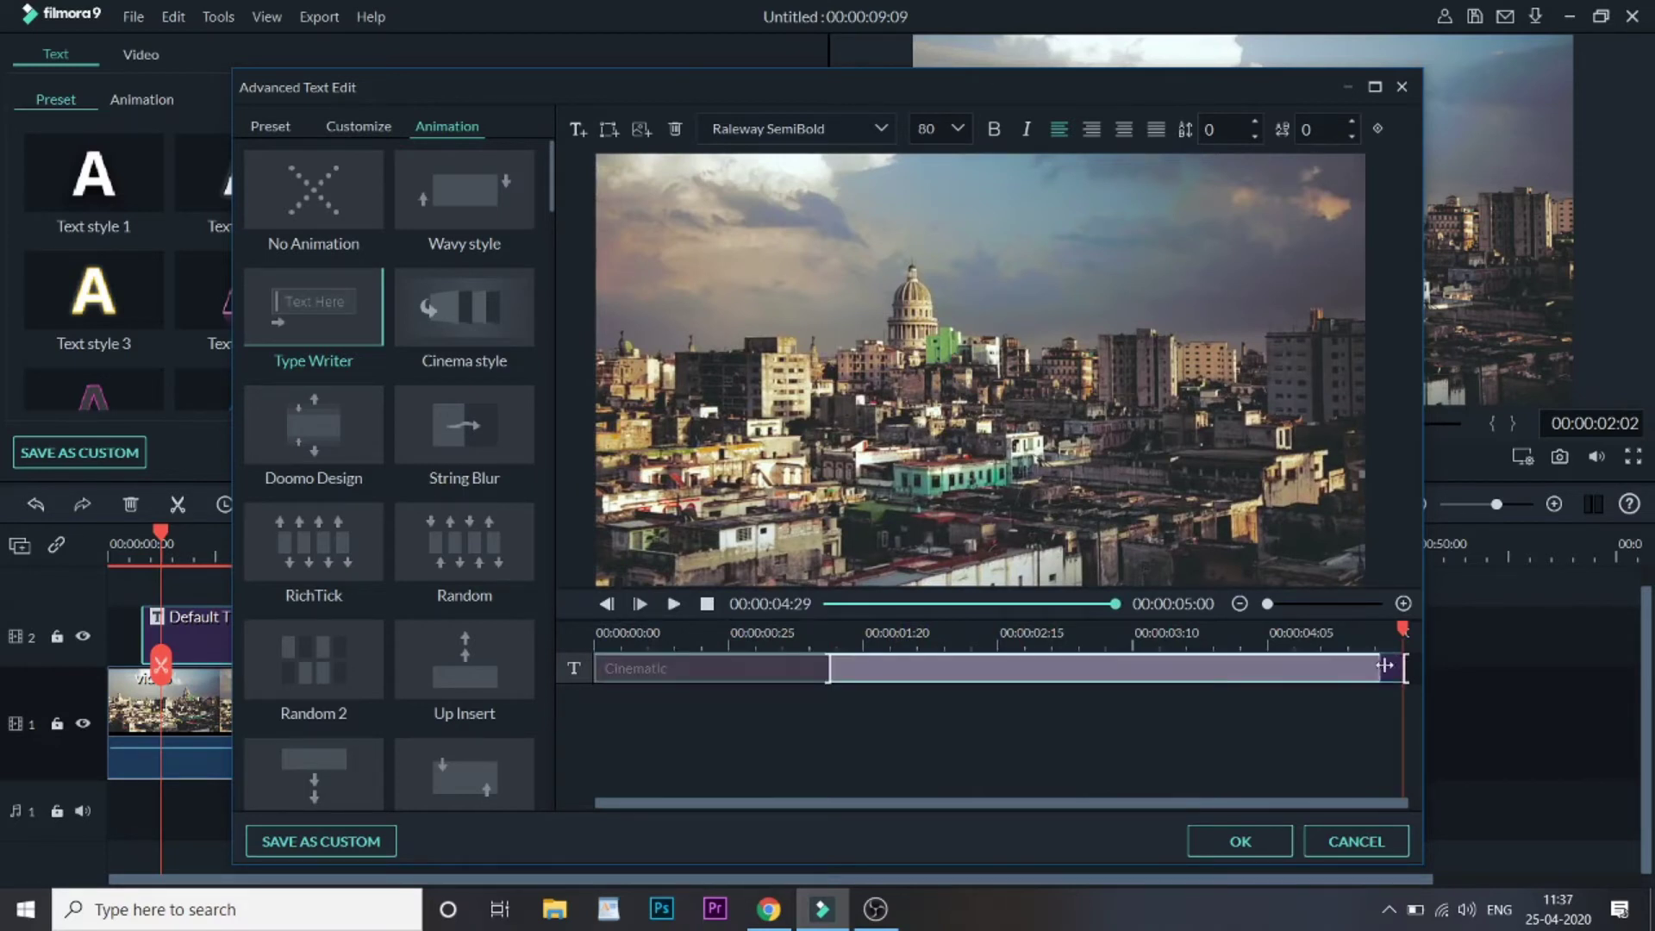
left_click_drag(1405, 668, 1257, 640)
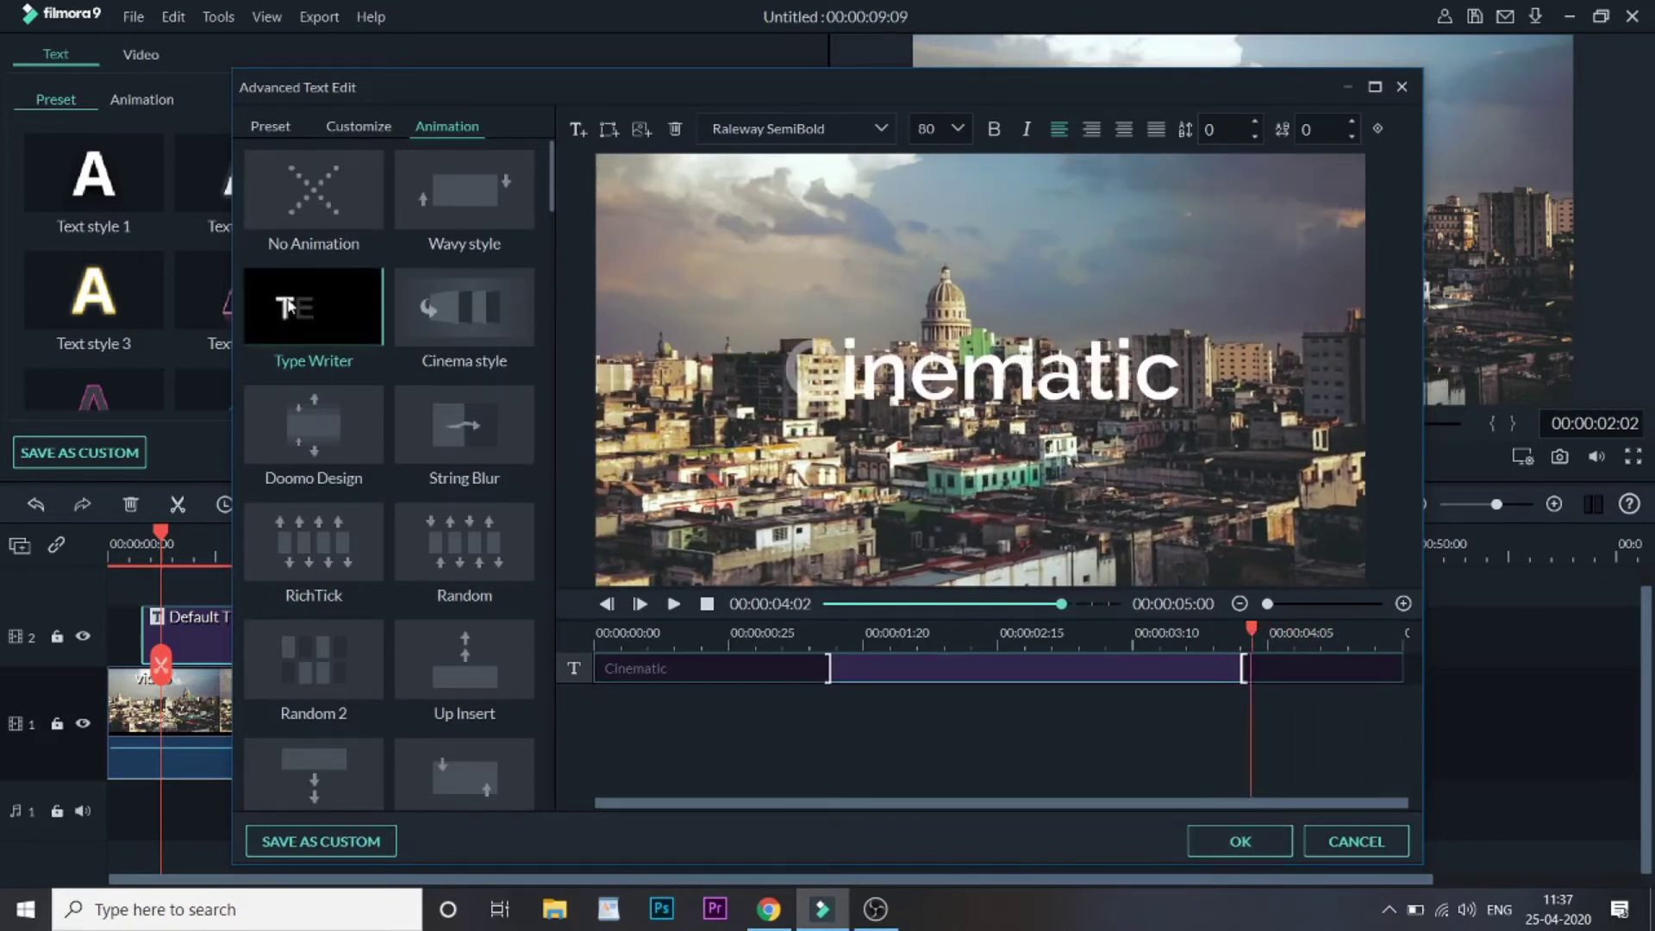
left_click(1241, 842)
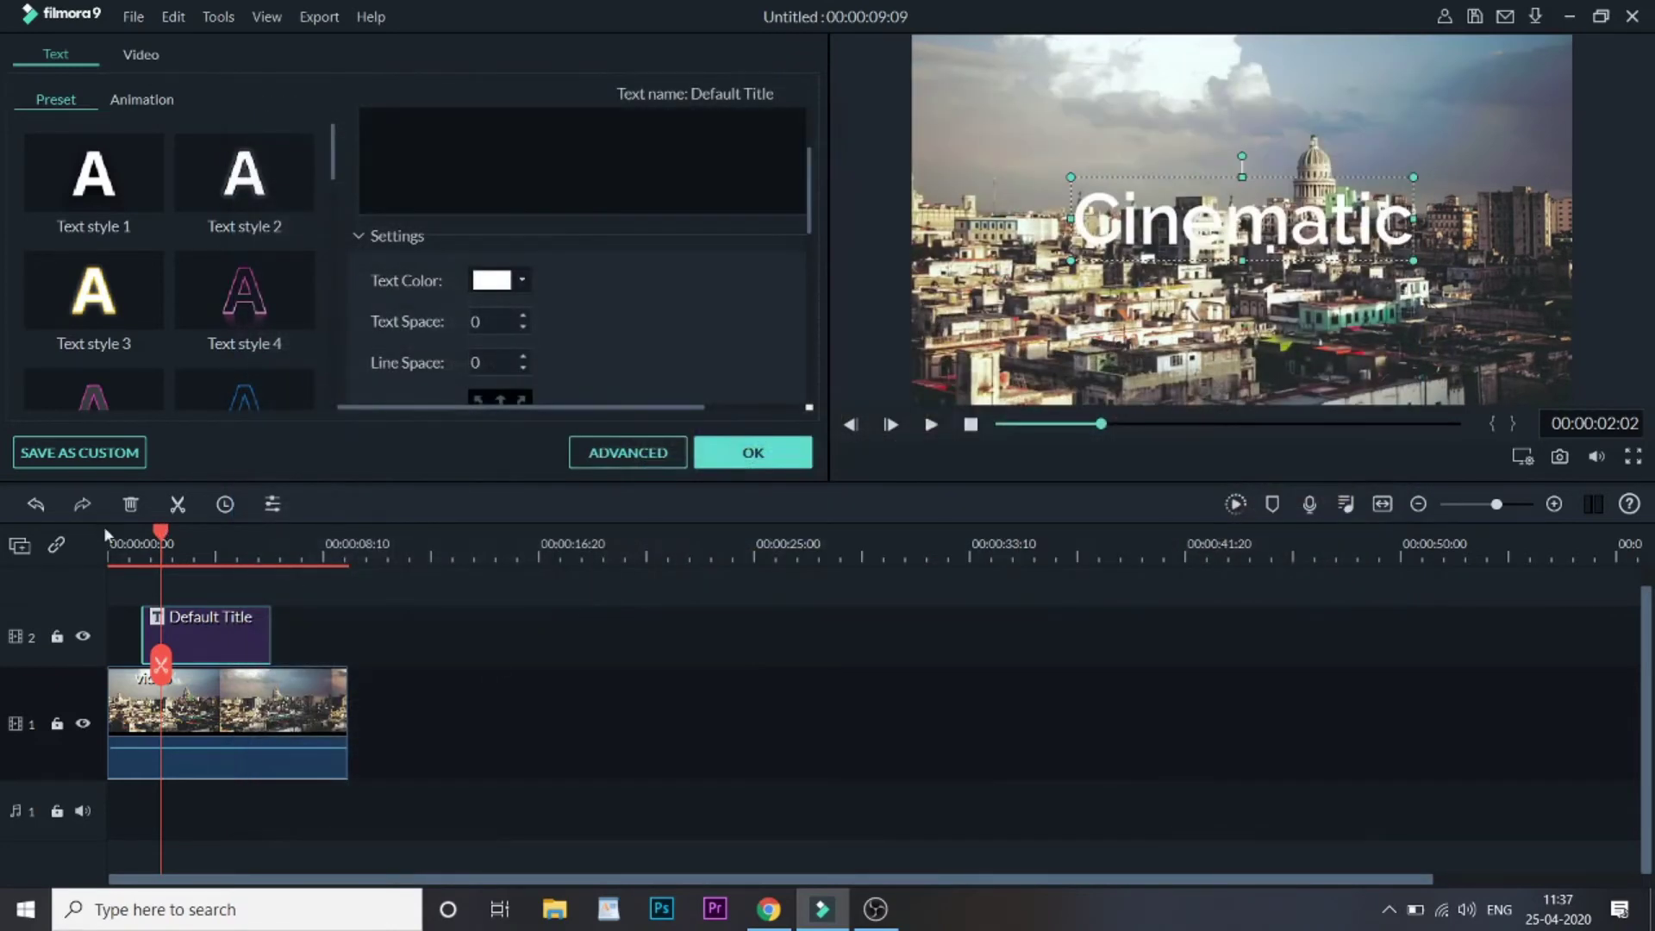
Step: Rewind to the start, close the title settings, and play the video to check the title
left_click_drag(167, 536, 98, 527)
left_click(752, 452)
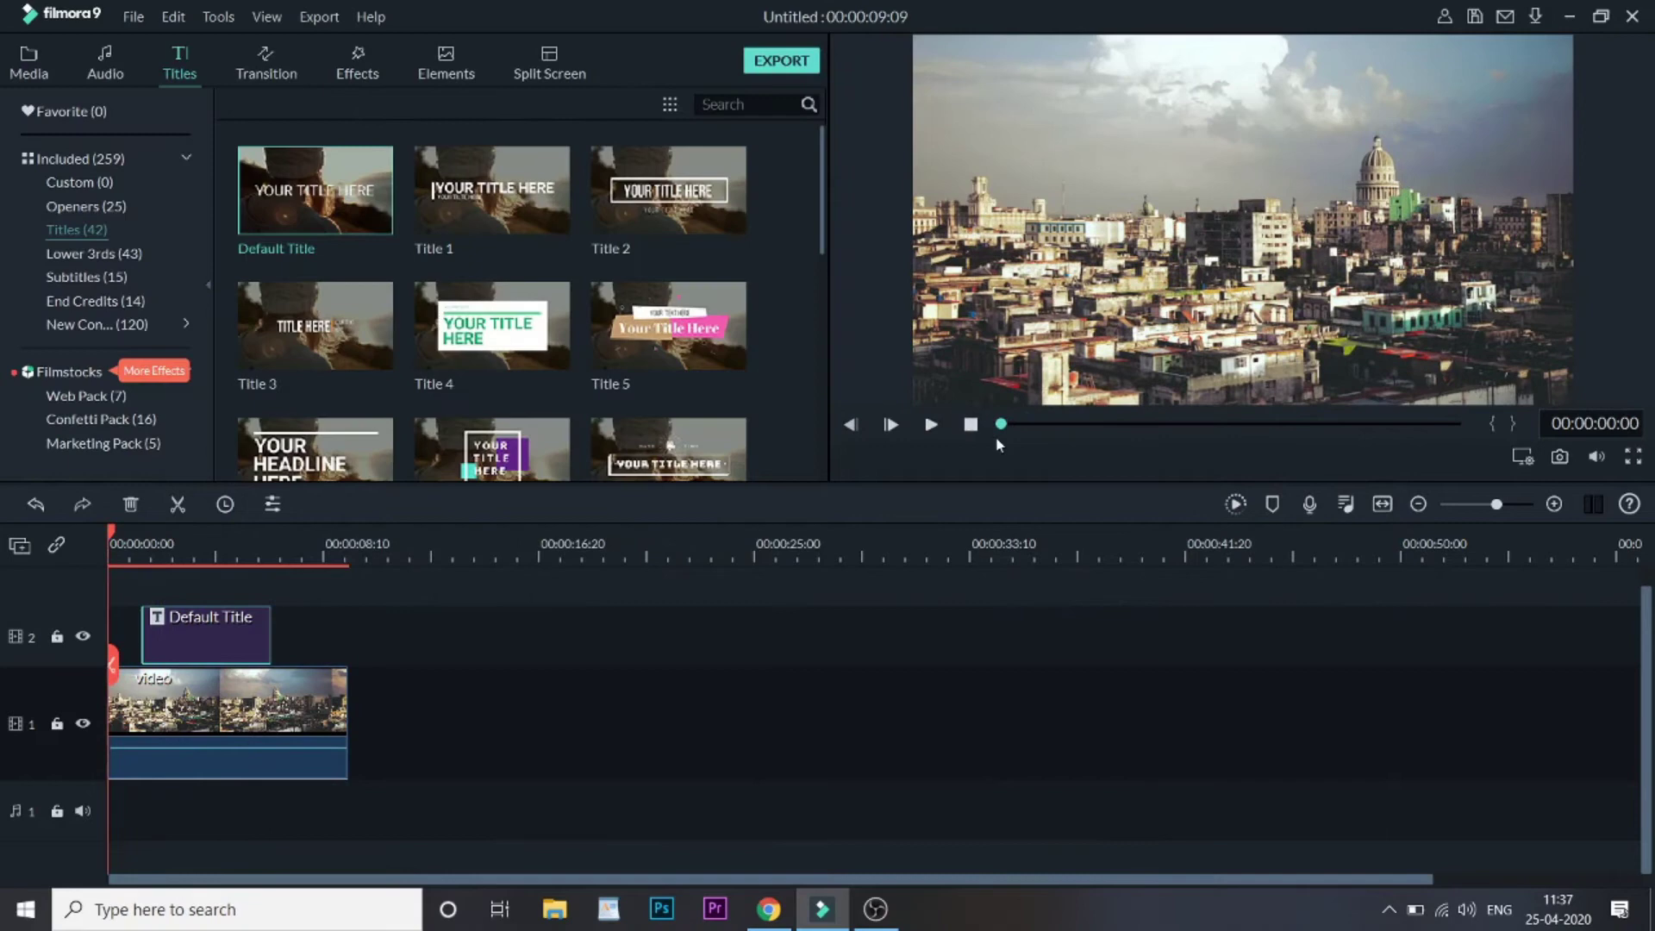
left_click(931, 429)
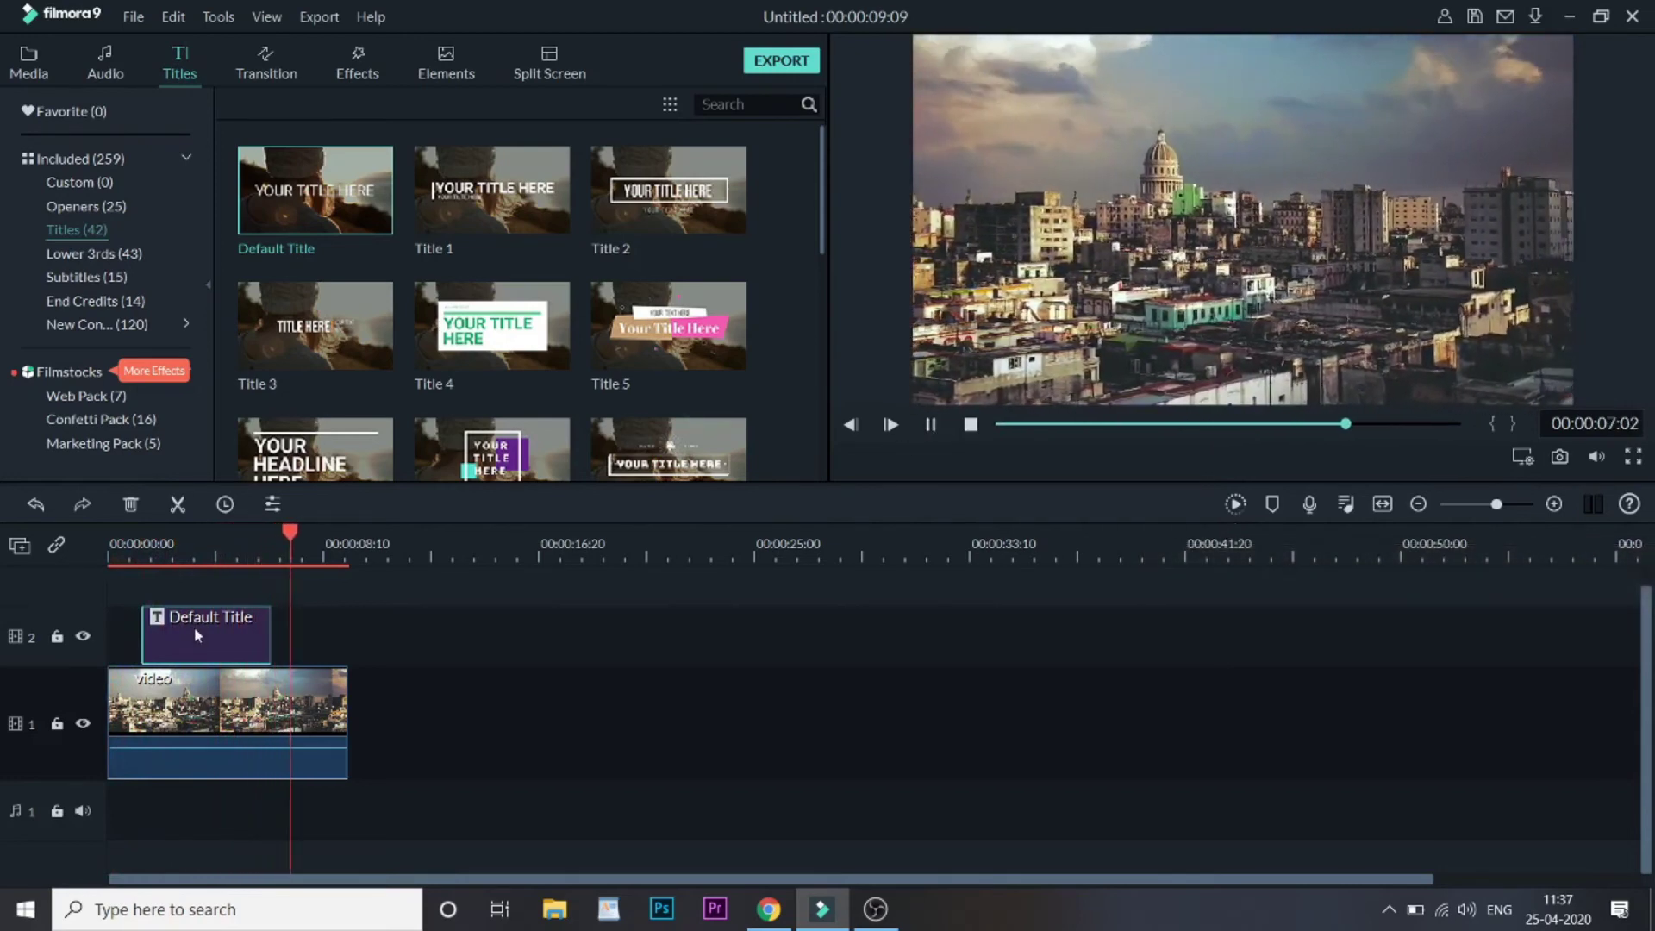
Step: Reopen the Default Title clip to review its animation presets, then close it
double_click(204, 626)
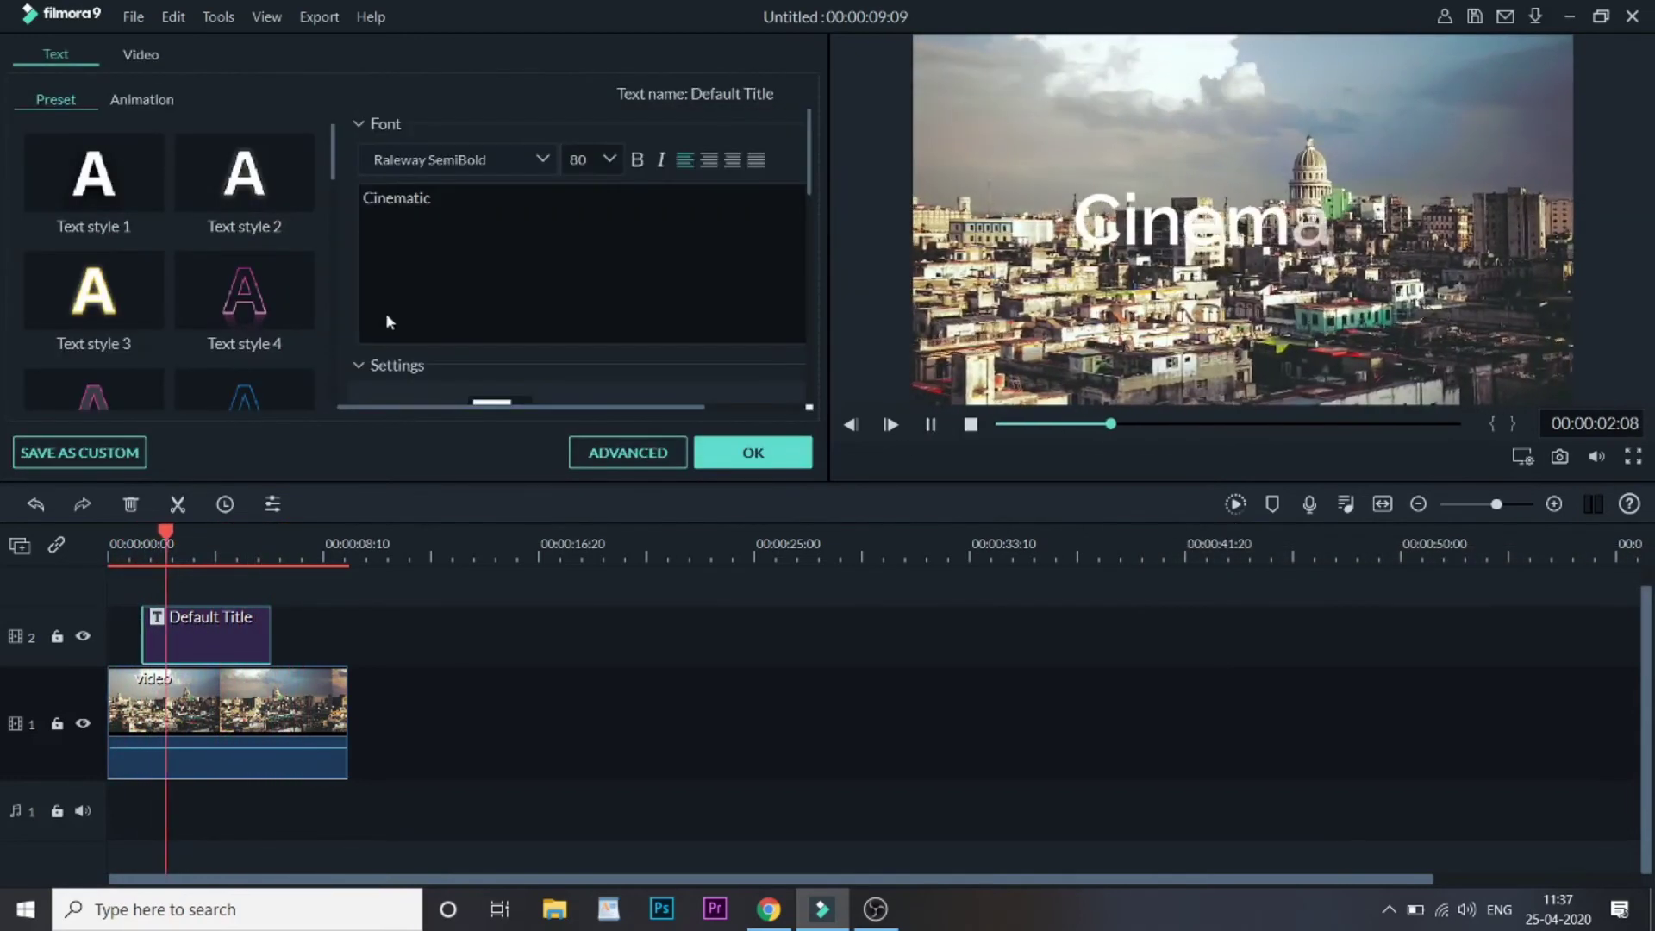
left_click(143, 96)
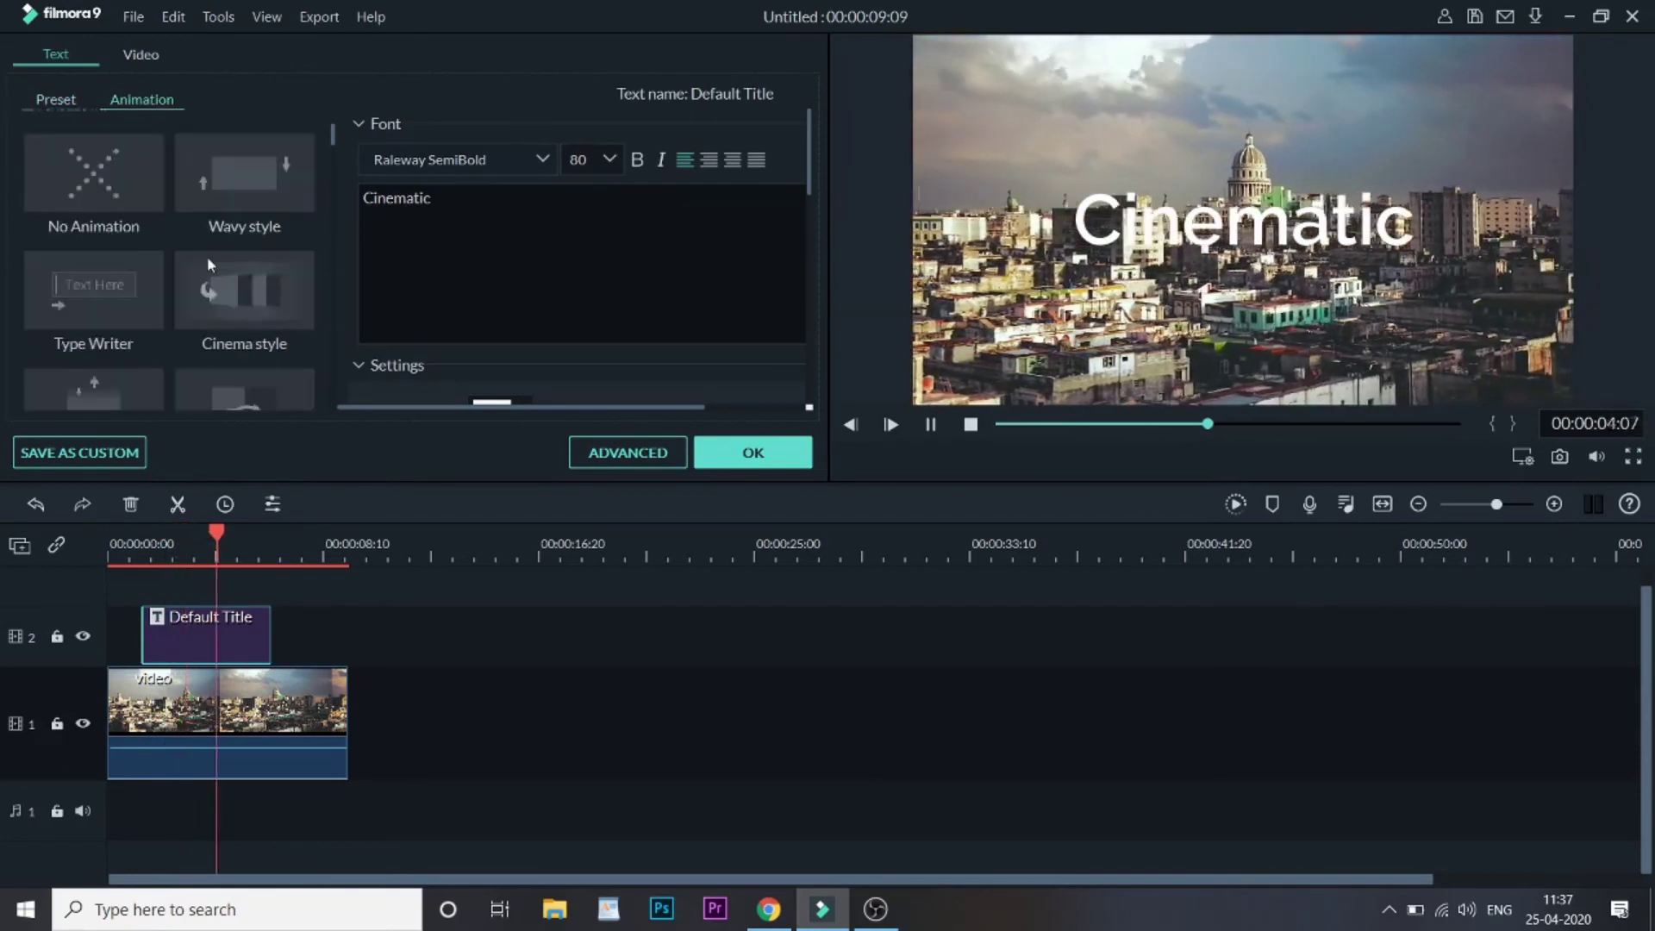
scroll(207, 257, "down", 5)
scroll(207, 257, "down", 3)
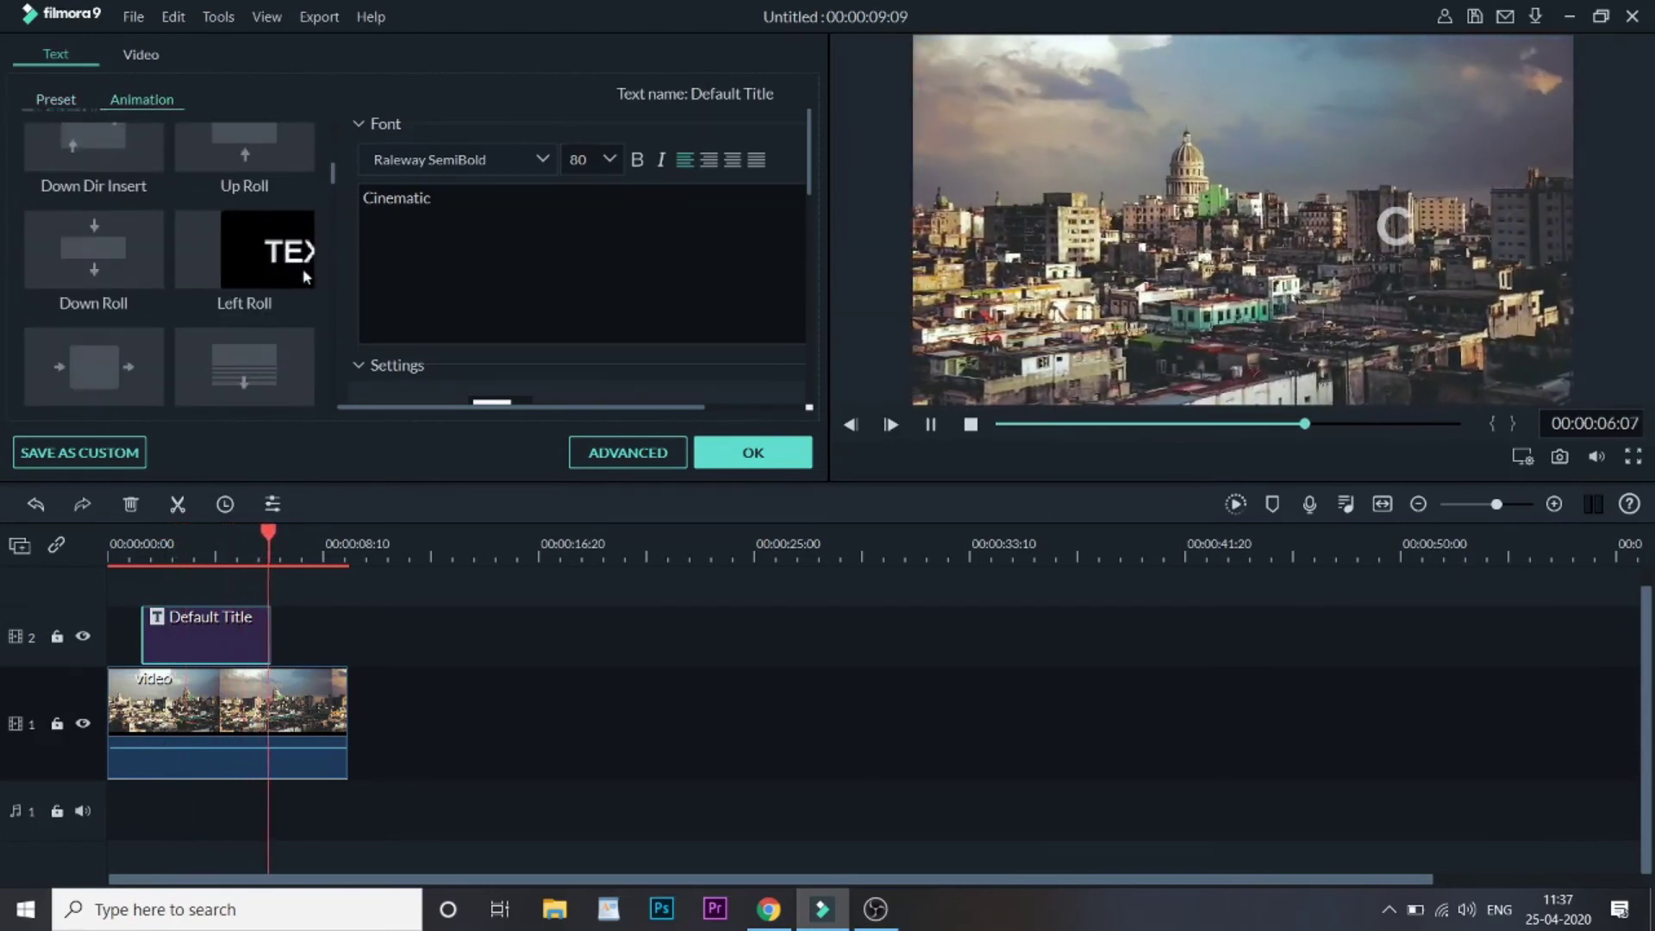
left_click(729, 463)
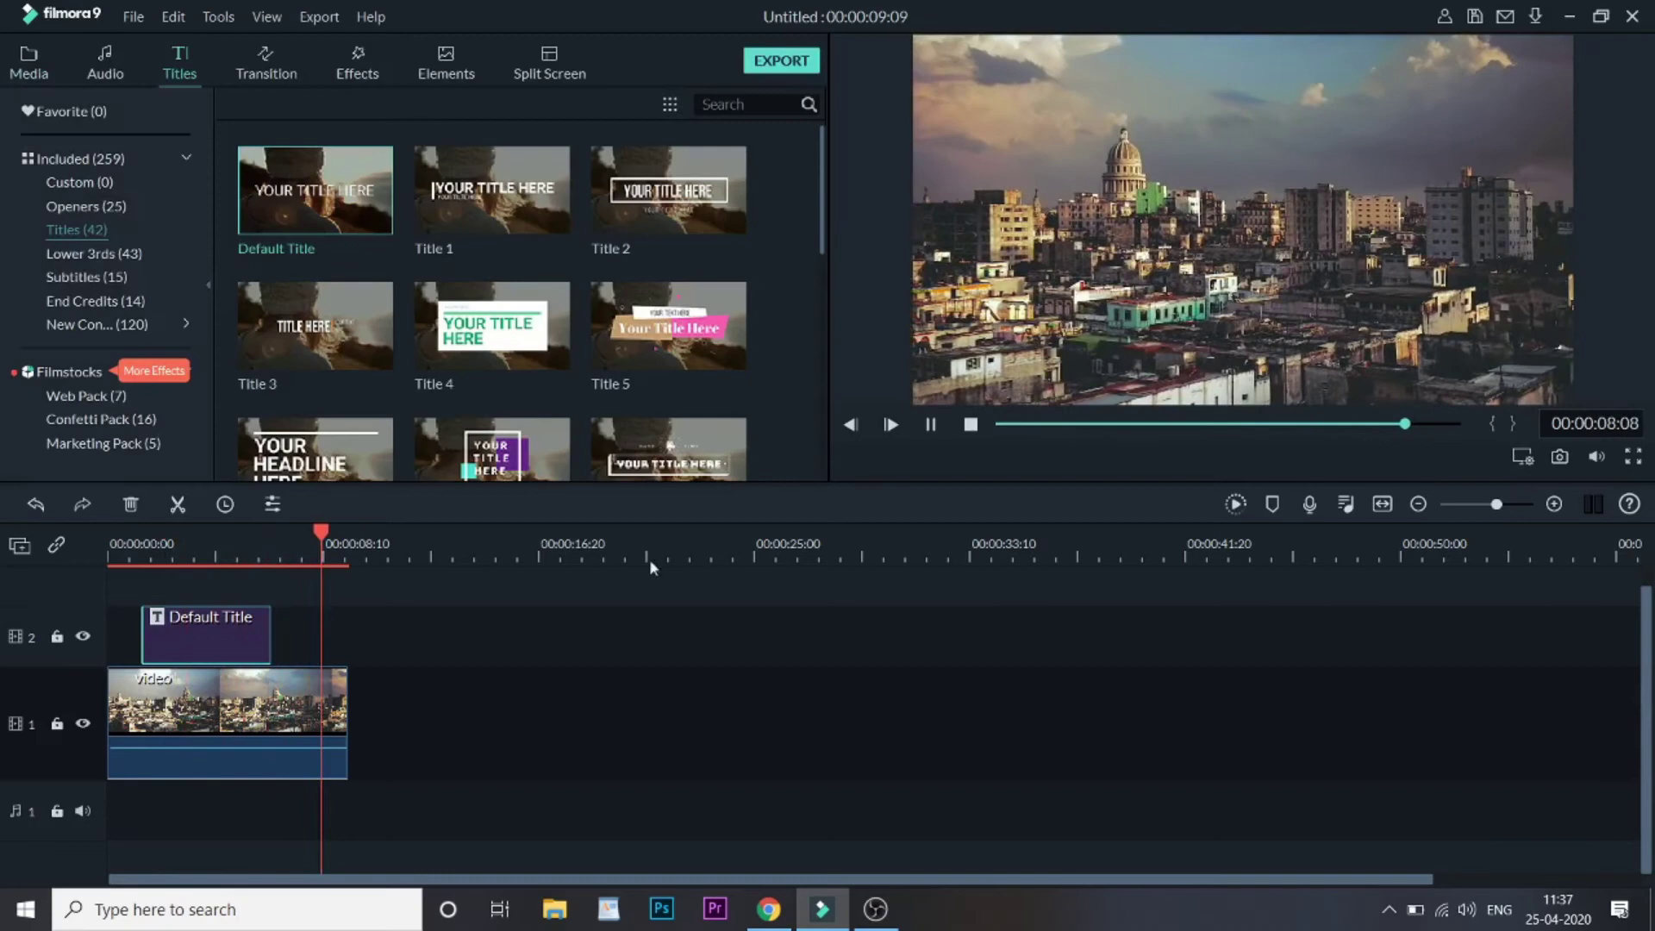
Step: Replay and pause the video, then jump to 00:00:04:08 where the full Cinematic text shows
key("space")
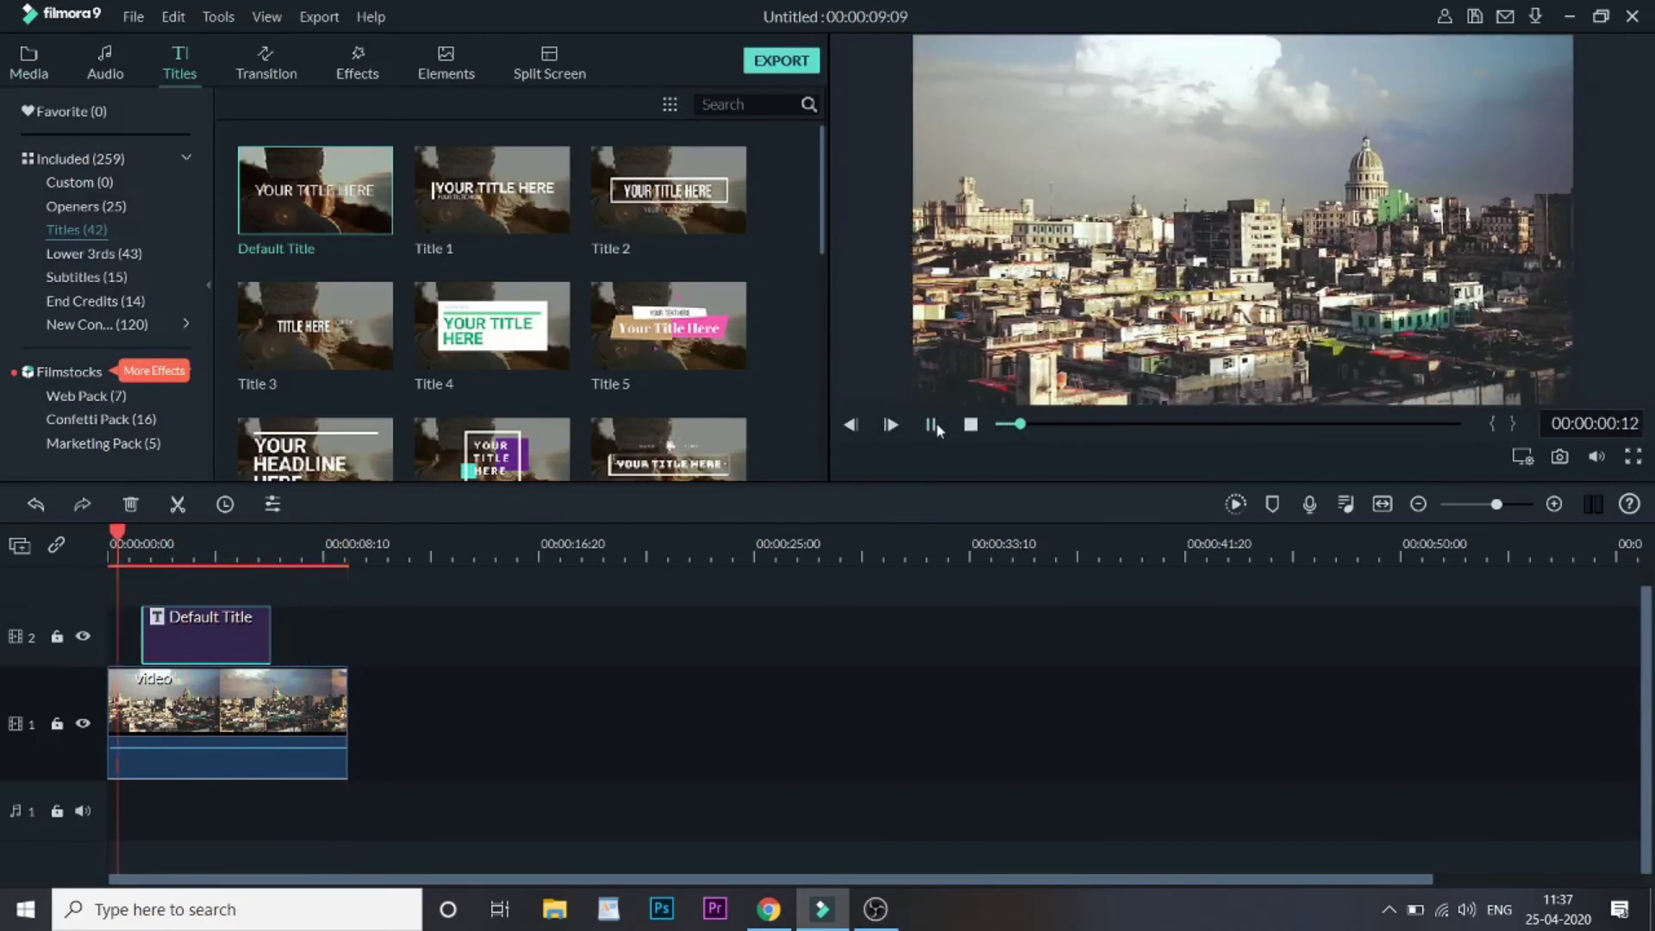
key("space")
left_click(218, 536)
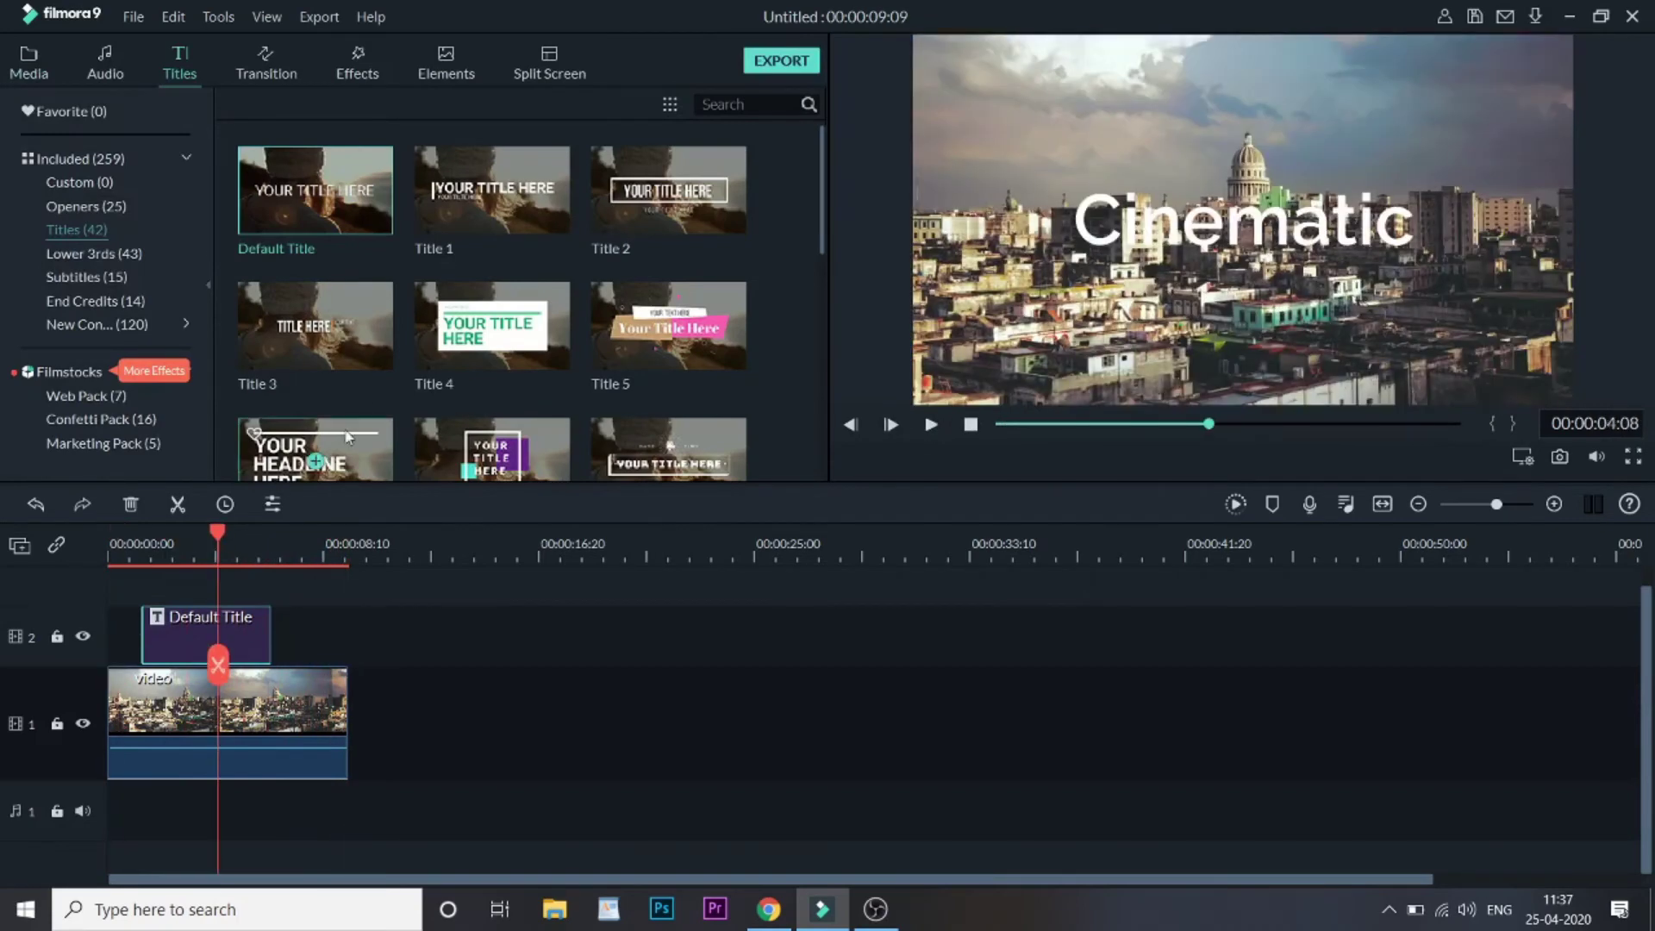
mouse_move(477, 314)
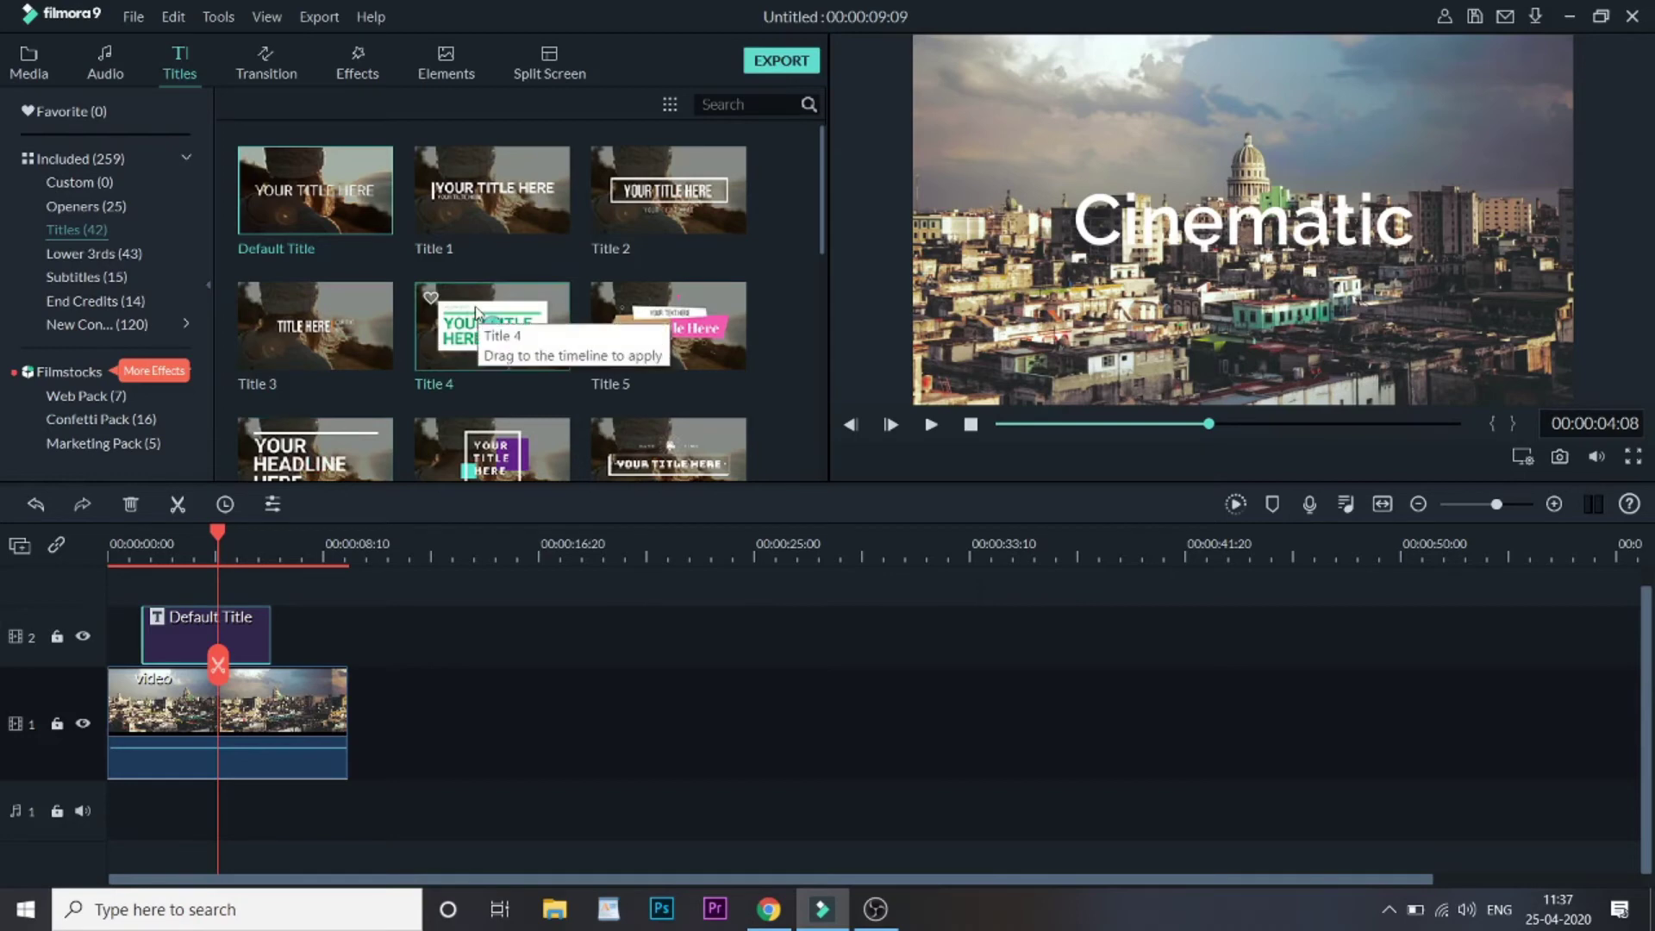